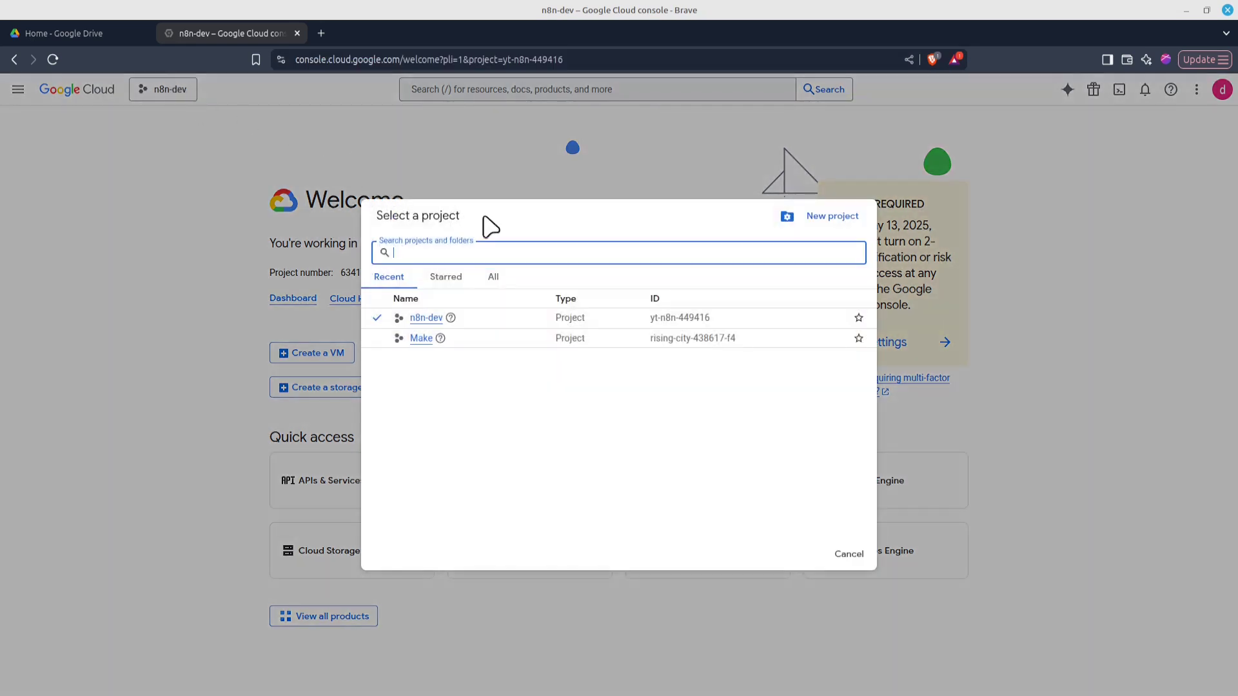
Create a new Google Cloud project named n8n-connection and switch to it
{"action": "left_click", "coordinate": [819, 219]}
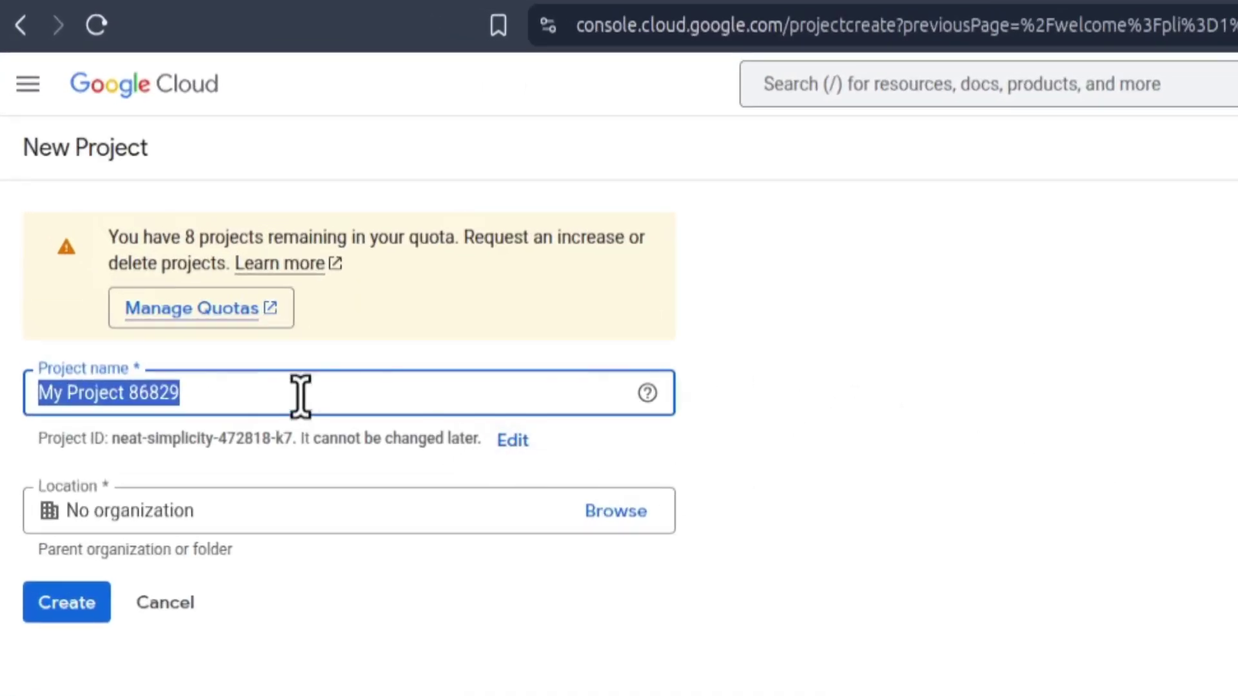
{"action": "key", "text": "BackSpace"}
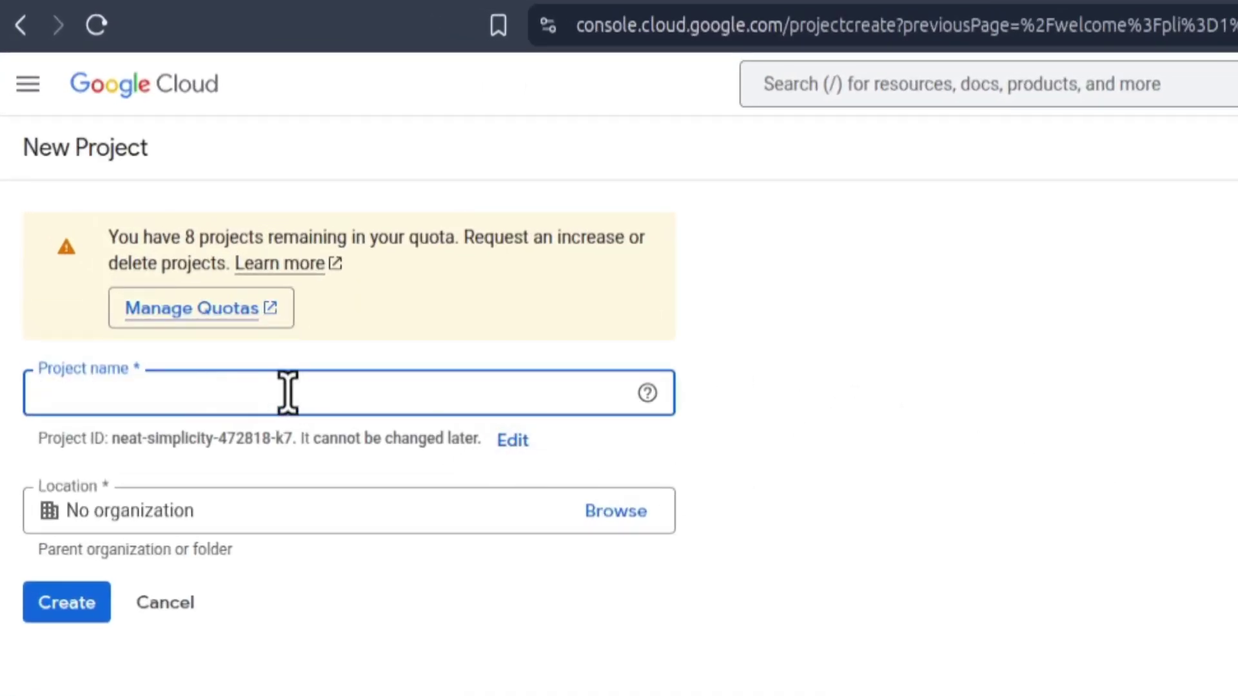
{"action": "type", "text": "n8n-connection"}
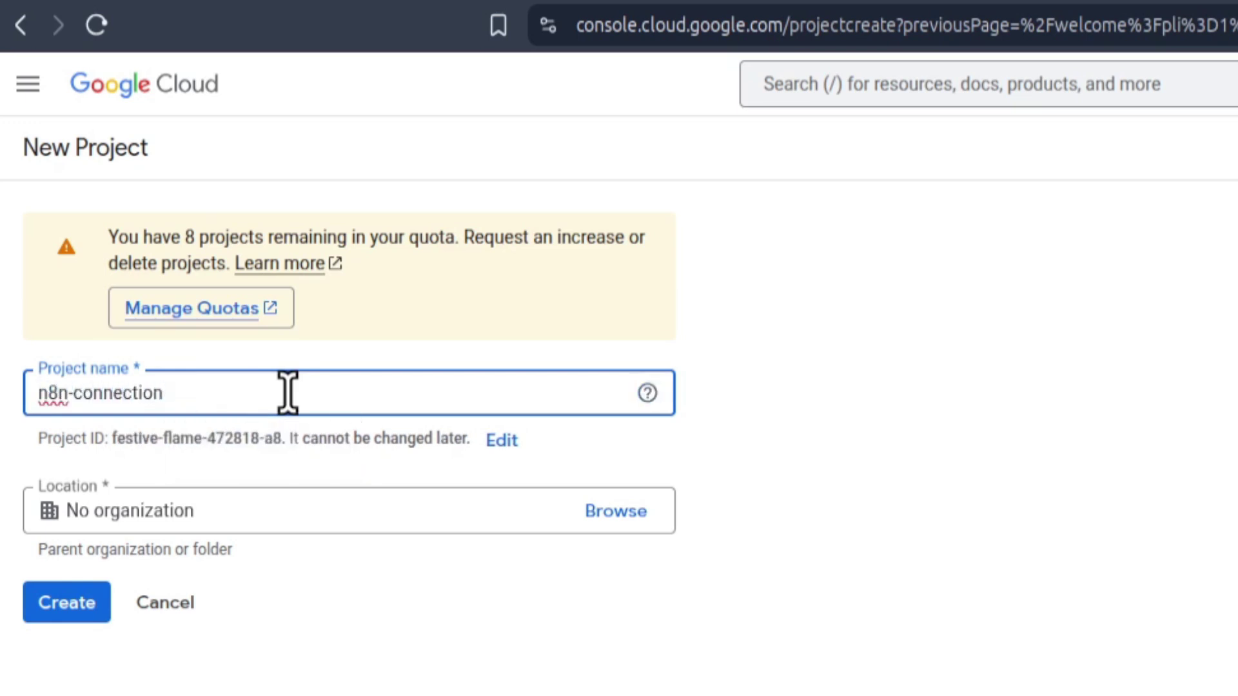
{"action": "left_click", "coordinate": [52, 601]}
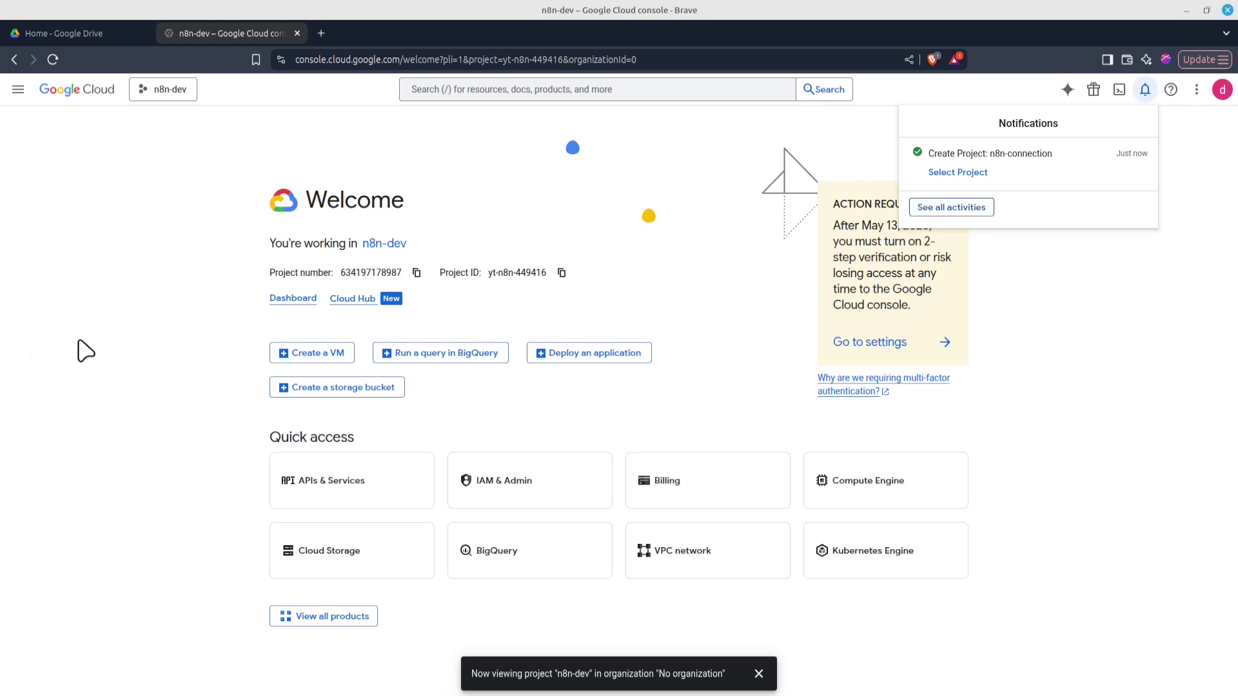
{"action": "left_click", "coordinate": [960, 175]}
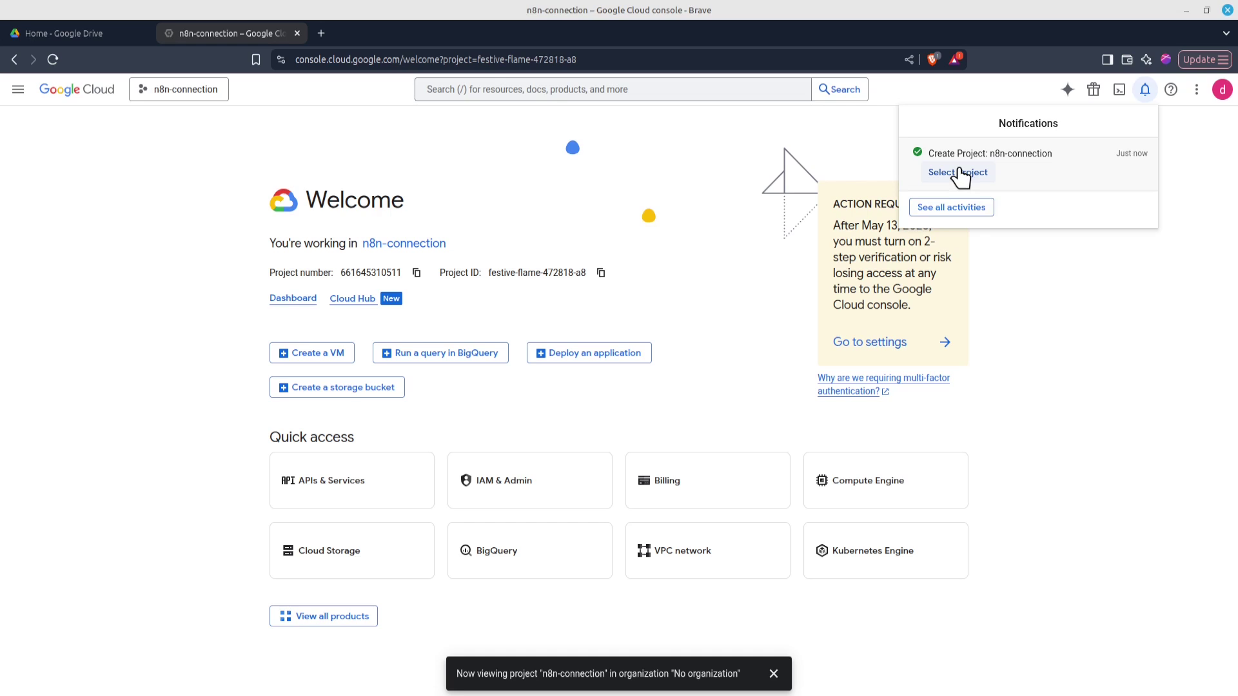
Find and enable the Google Drive API, then go to the project's Credentials page
{"action": "left_click", "coordinate": [488, 90]}
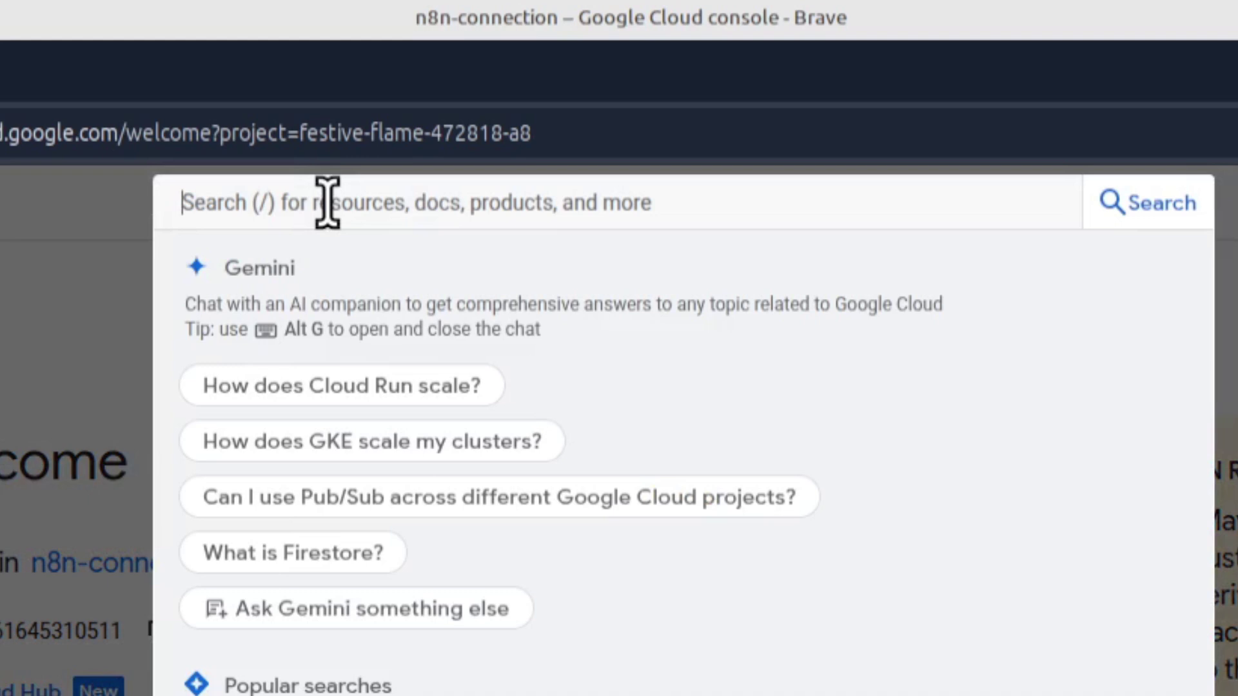
{"action": "type", "text": "drive"}
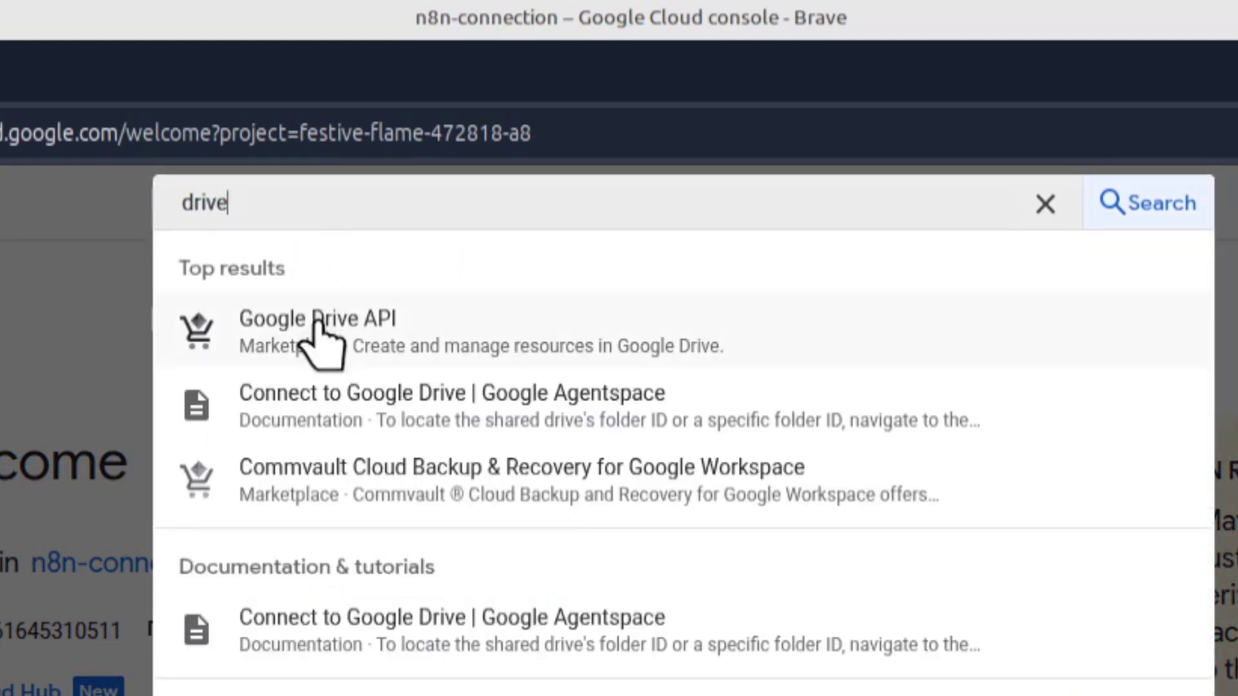
{"action": "left_click", "coordinate": [316, 325]}
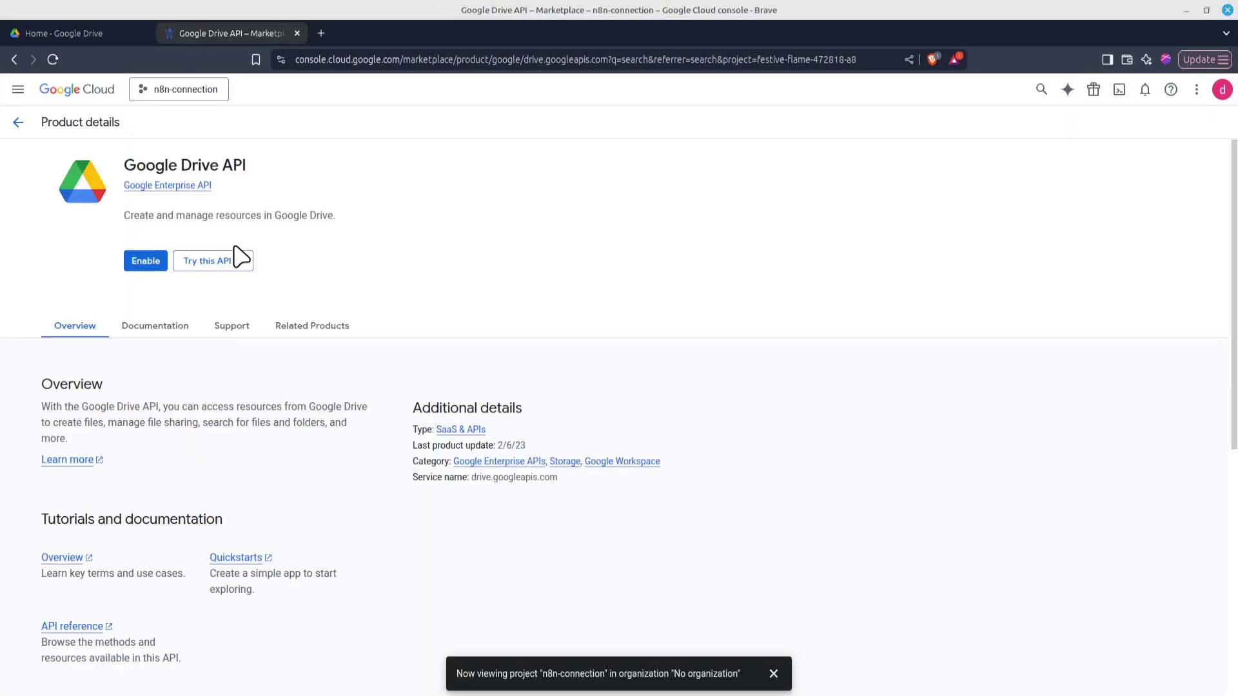
{"action": "left_click", "coordinate": [143, 264]}
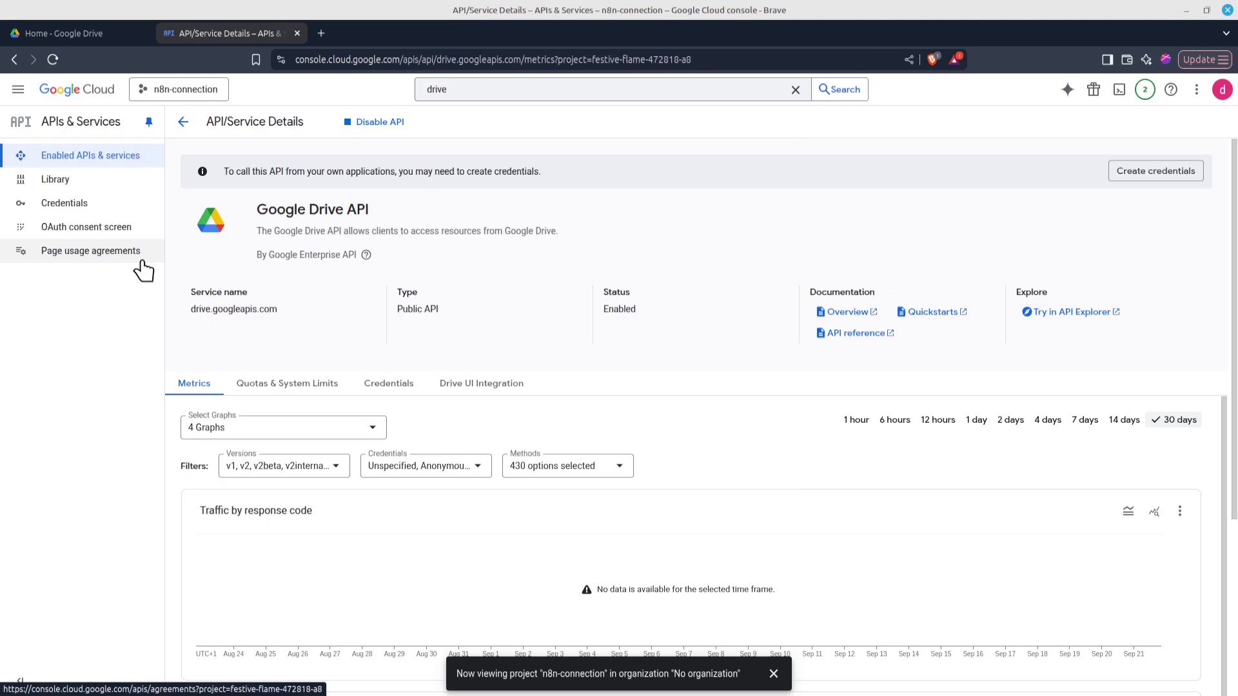
{"action": "left_click", "coordinate": [95, 206]}
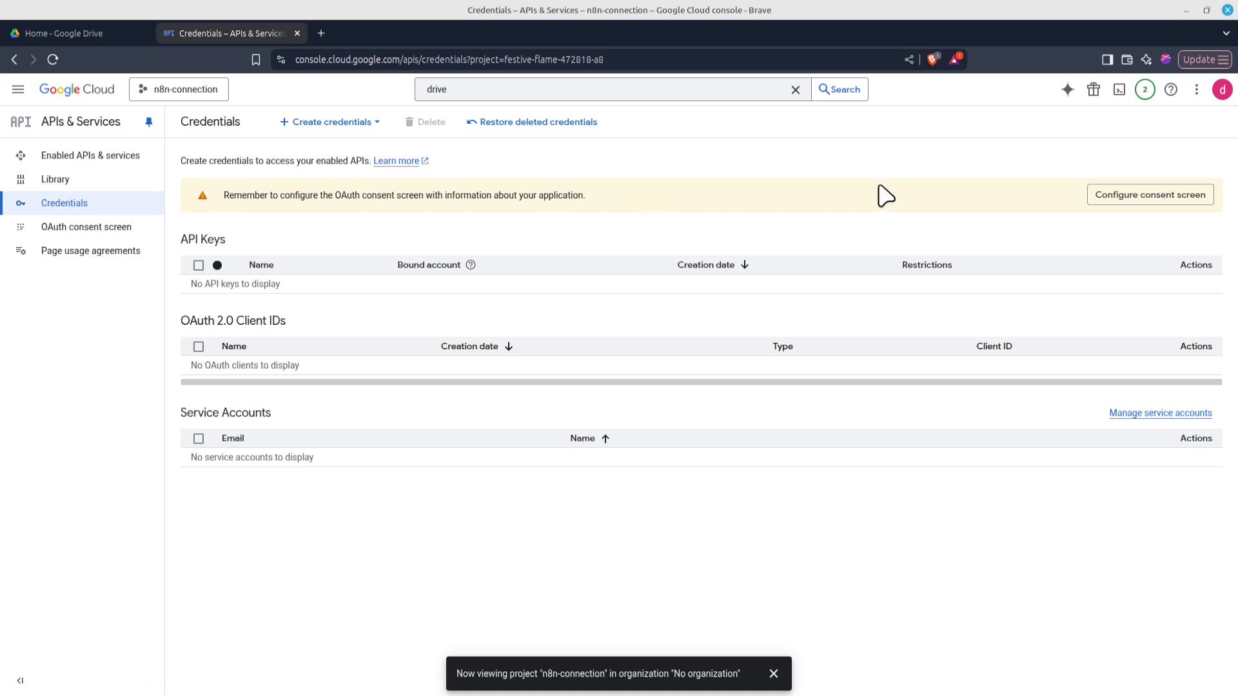
Start the consent screen with app name n8n-connection and the account's email as support contact
{"action": "left_click", "coordinate": [1122, 204]}
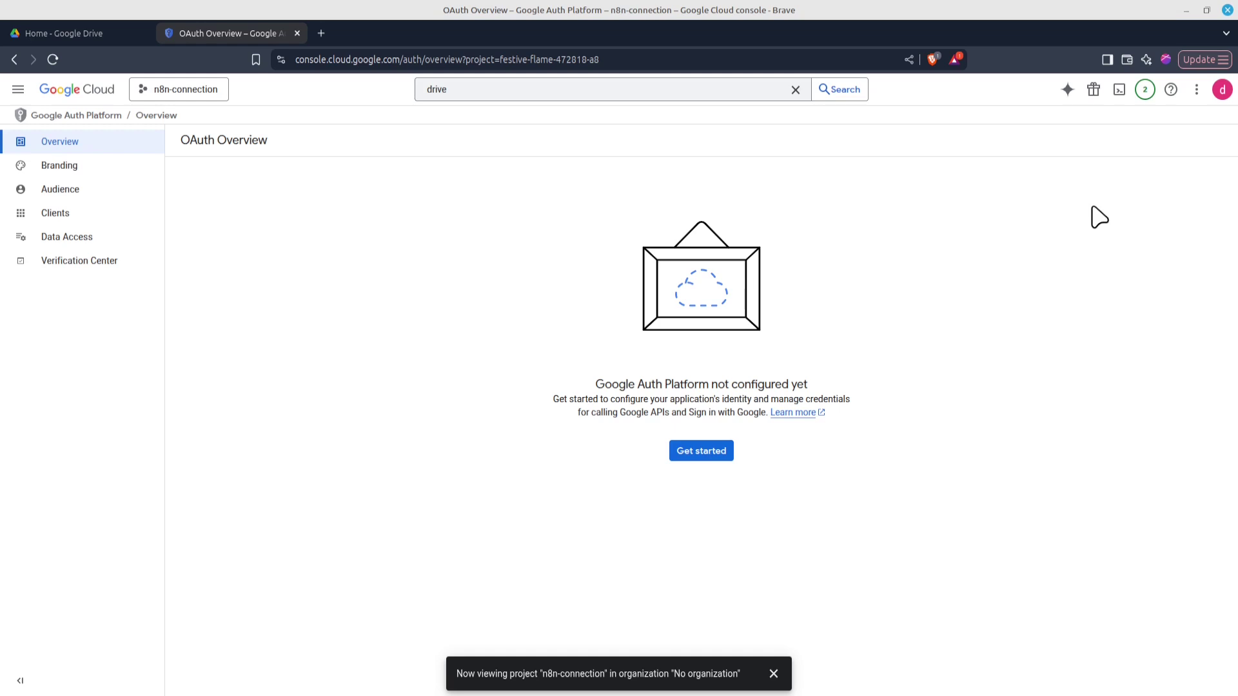
{"action": "left_click", "coordinate": [694, 455]}
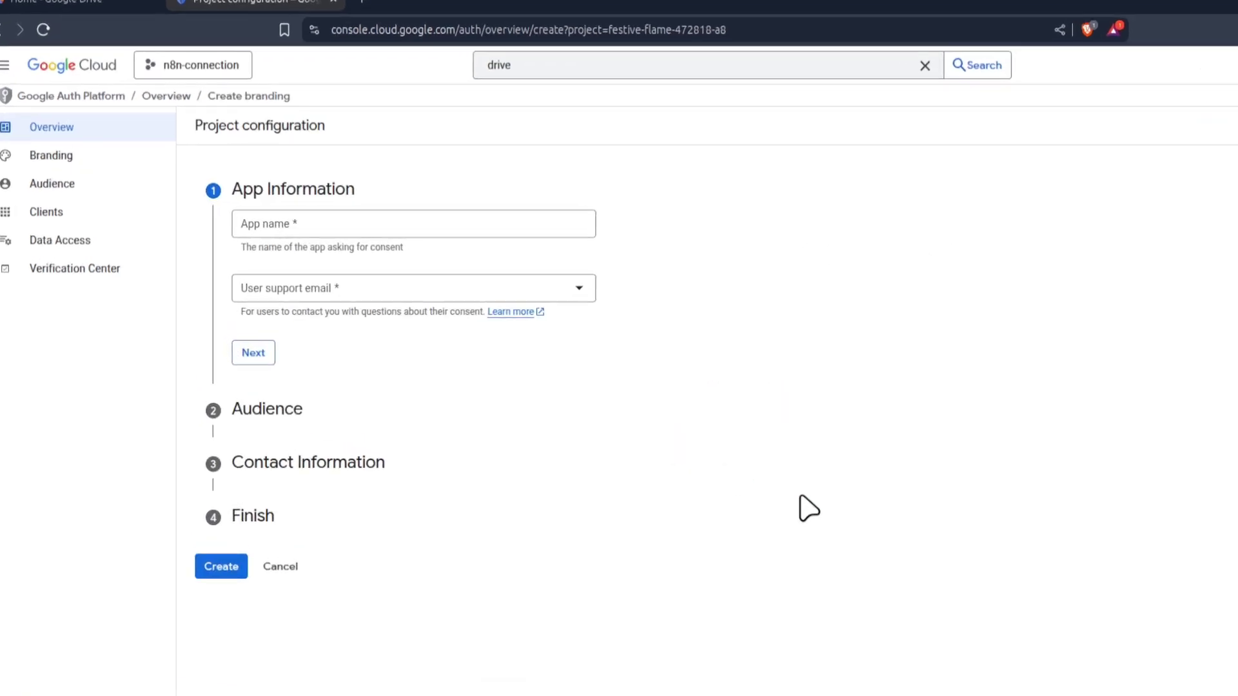
{"action": "left_click", "coordinate": [326, 234]}
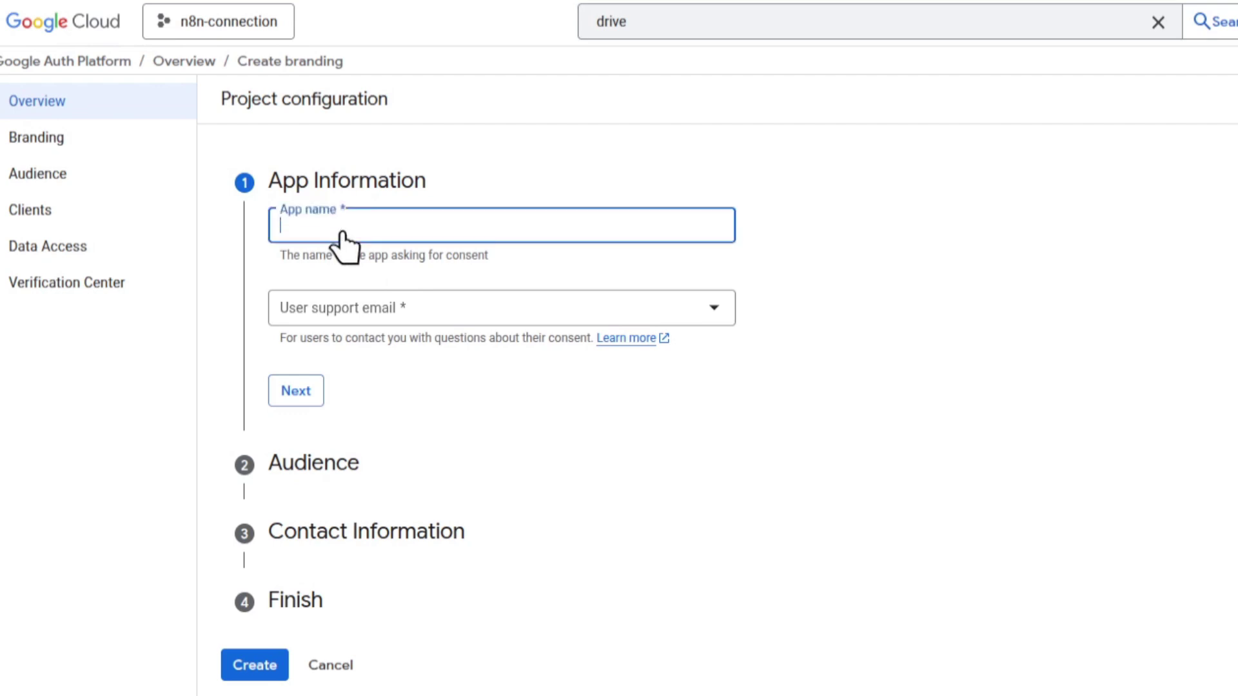
{"action": "type", "text": "n8n-connection"}
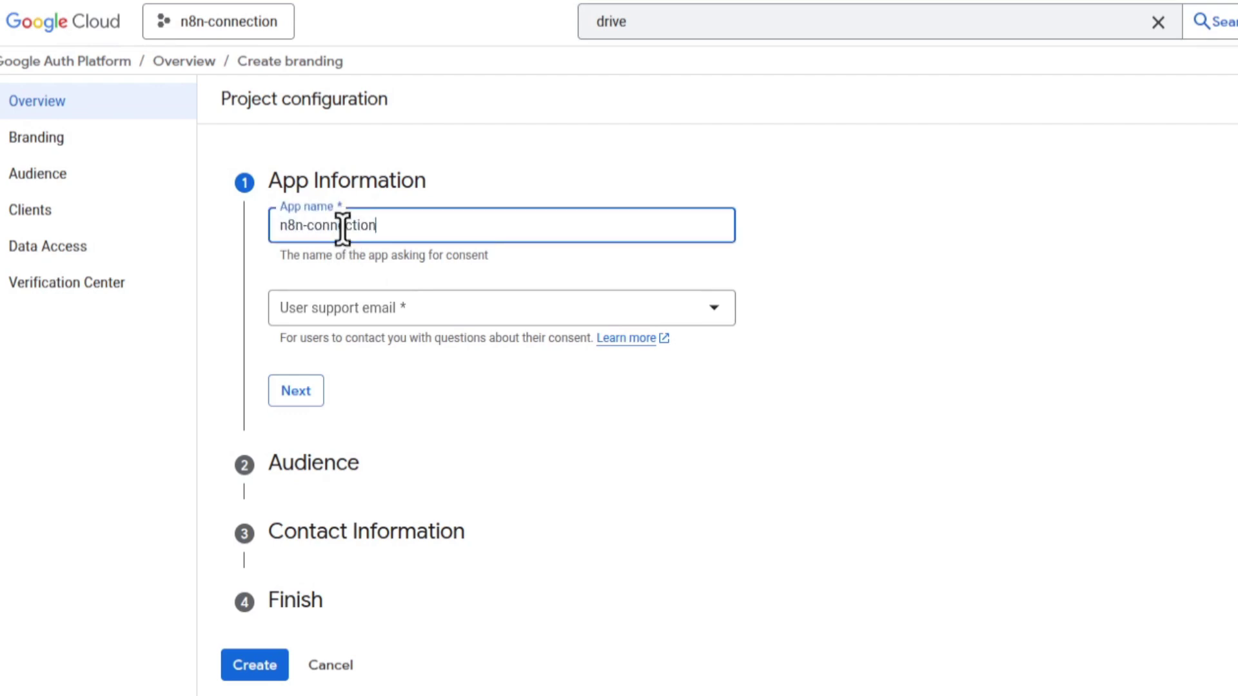
{"action": "left_click", "coordinate": [341, 312]}
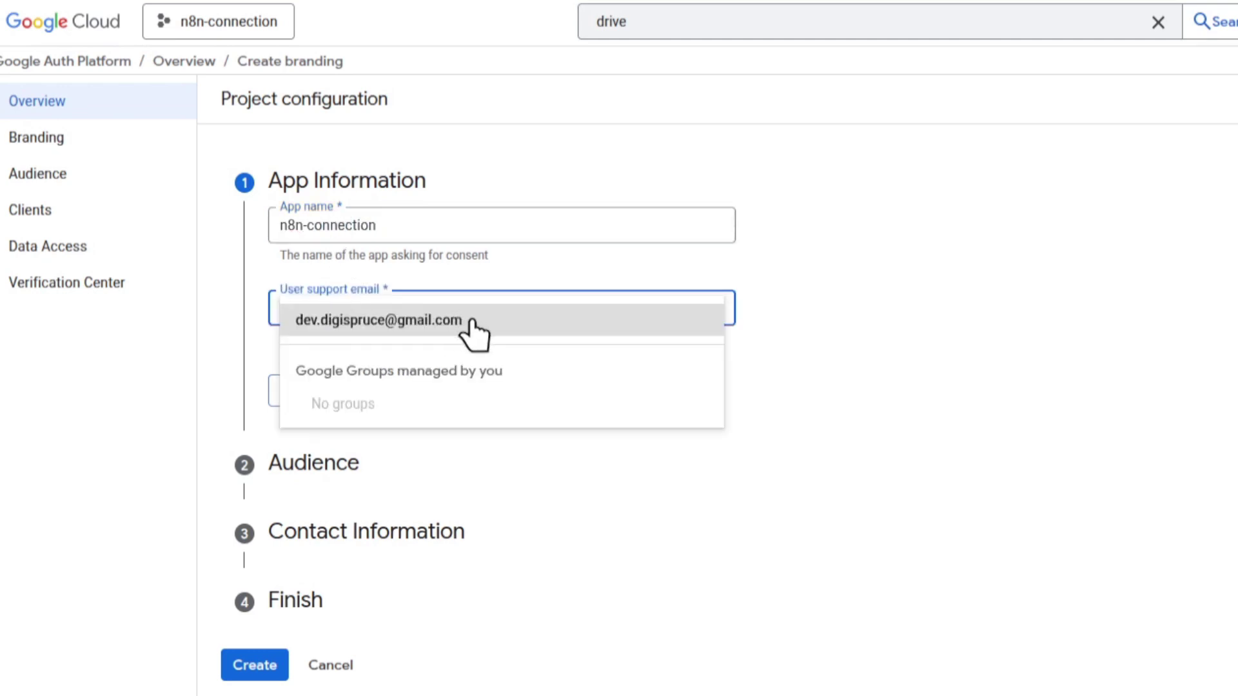
{"action": "left_click", "coordinate": [475, 320]}
{"action": "left_click", "coordinate": [296, 393]}
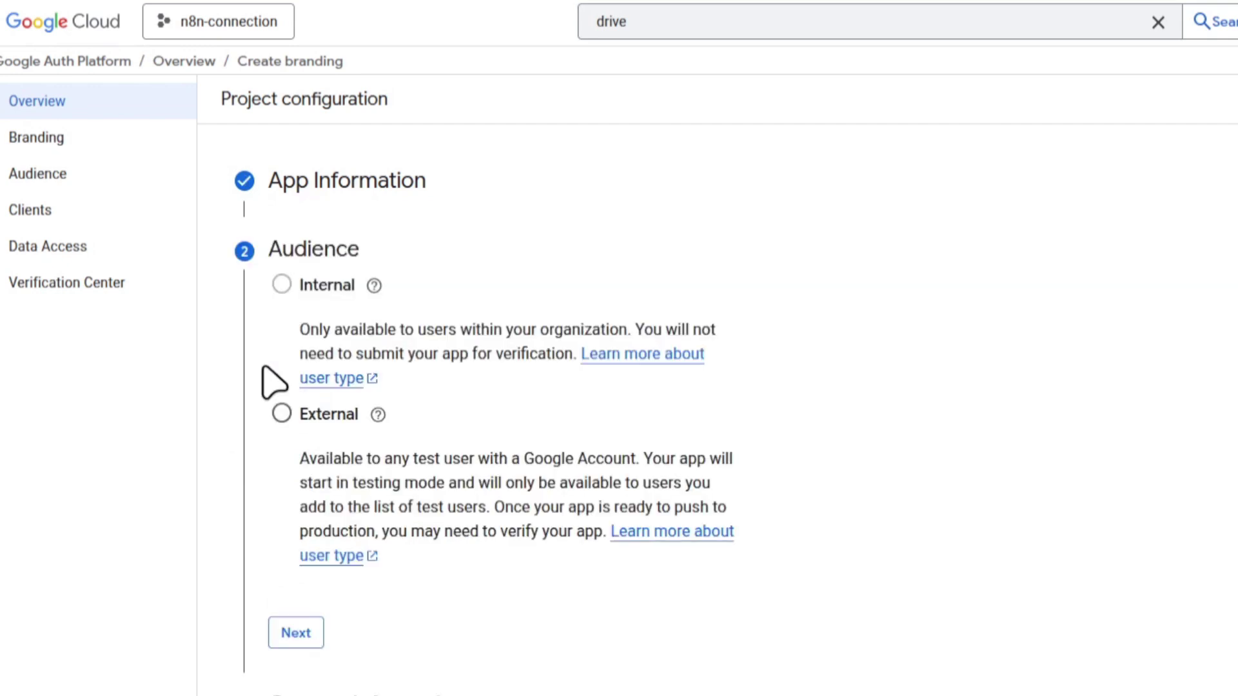
Choose the External audience, add a contact email, accept the user data policy, and create the configuration
{"action": "left_click", "coordinate": [282, 413]}
{"action": "left_click", "coordinate": [293, 635]}
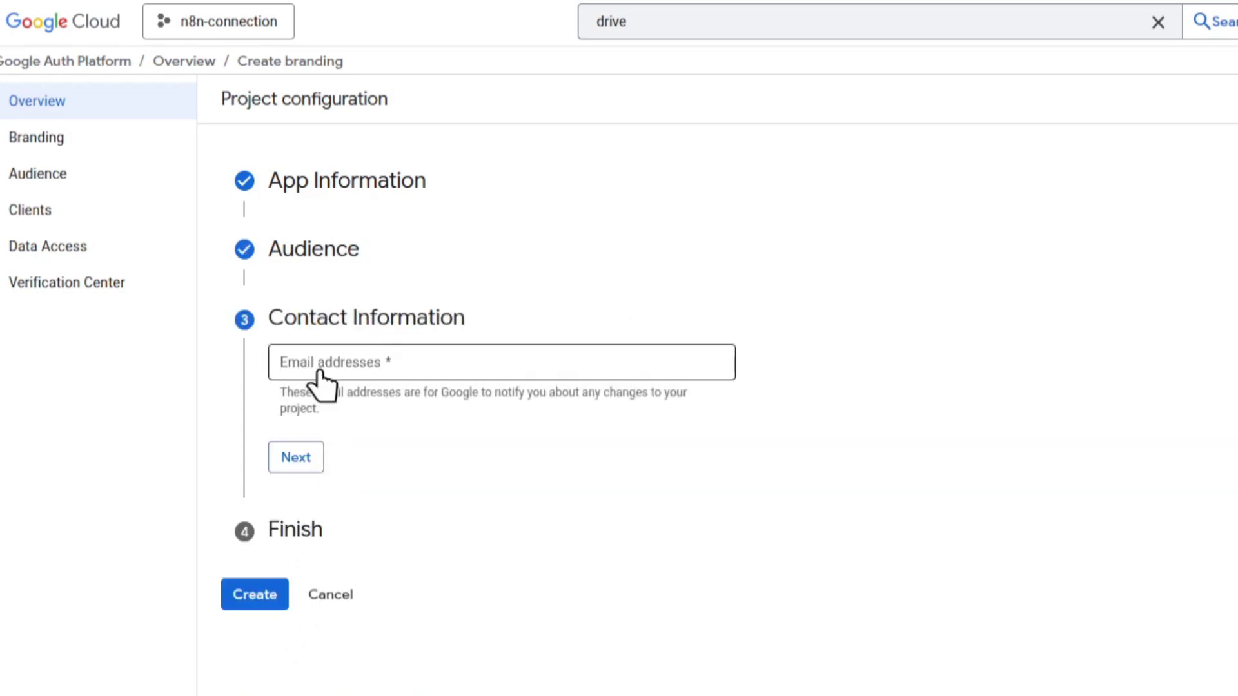
{"action": "left_click", "coordinate": [289, 371]}
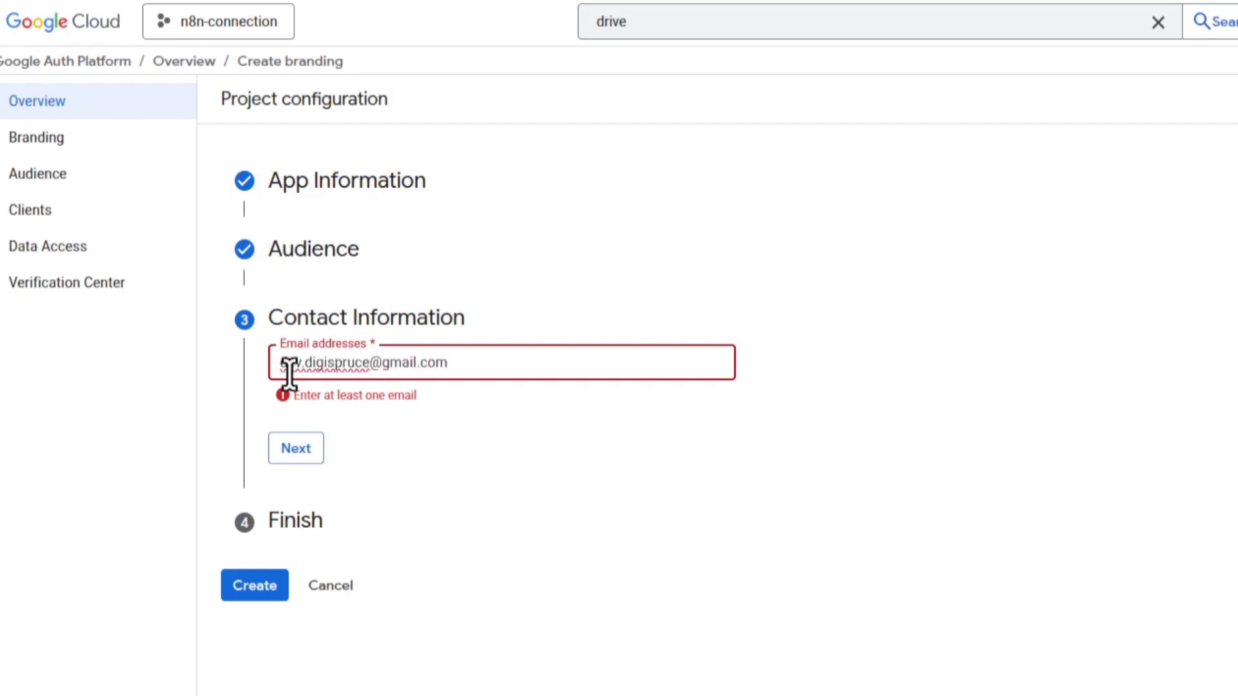
{"action": "left_click", "coordinate": [286, 451]}
{"action": "left_click", "coordinate": [281, 421]}
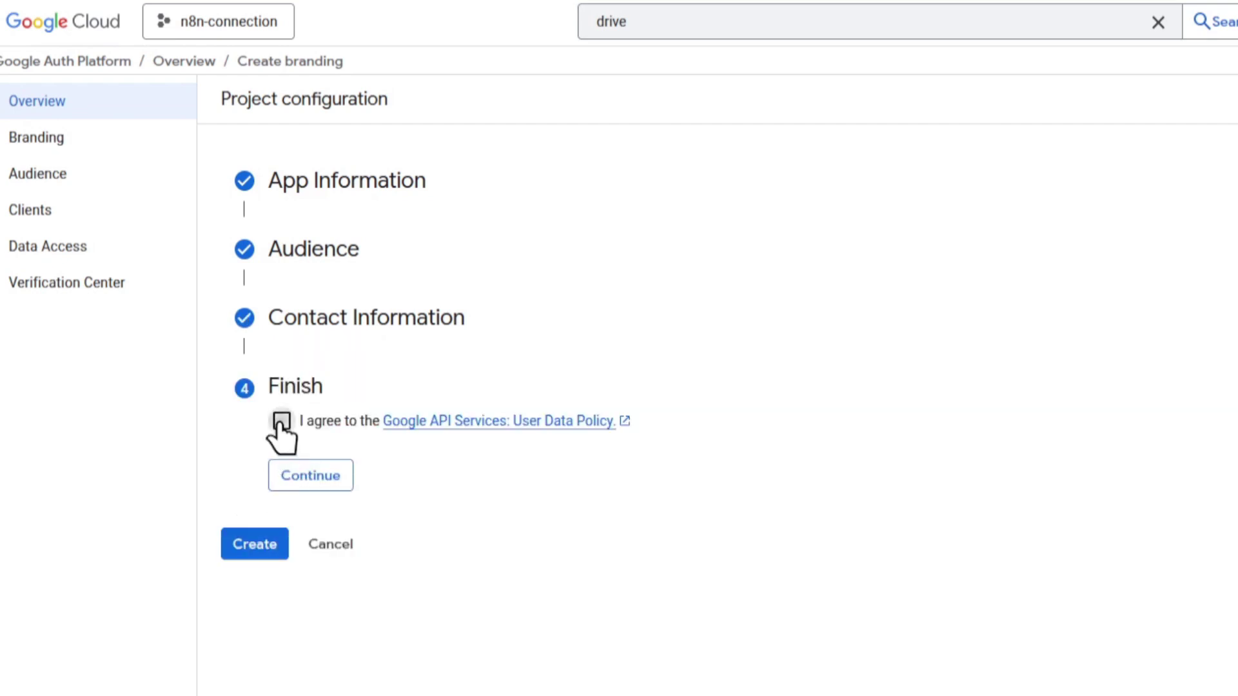
{"action": "left_click", "coordinate": [296, 480]}
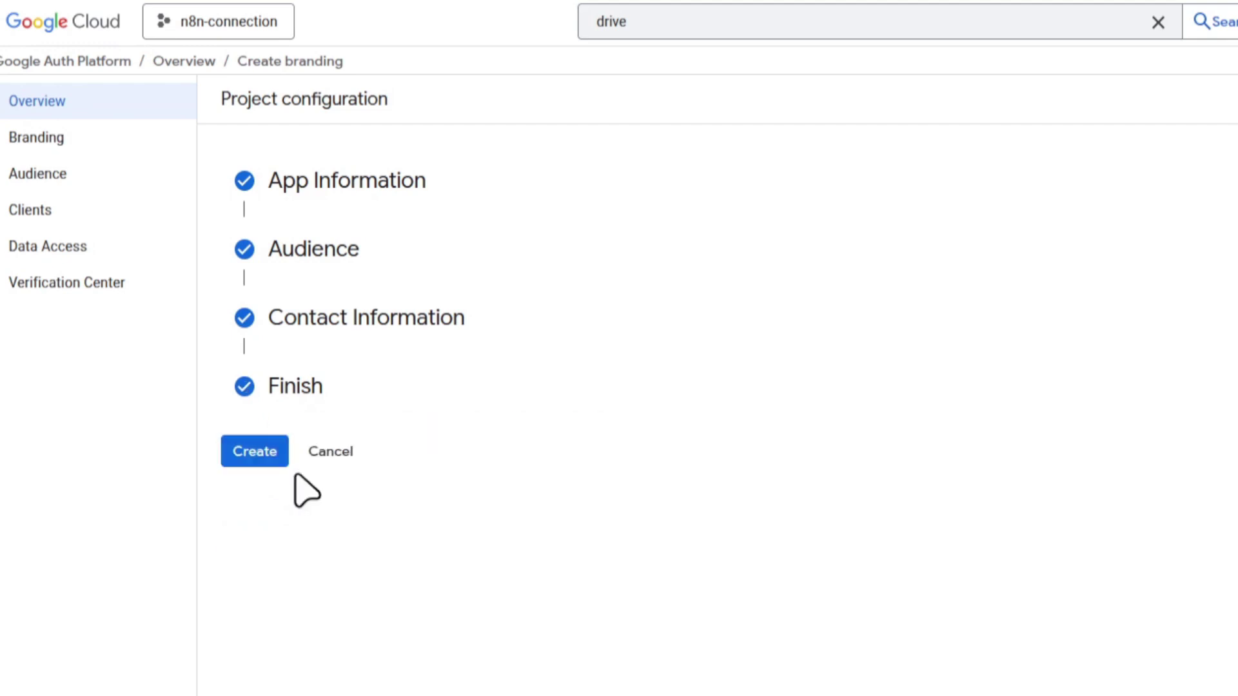
{"action": "left_click", "coordinate": [240, 449]}
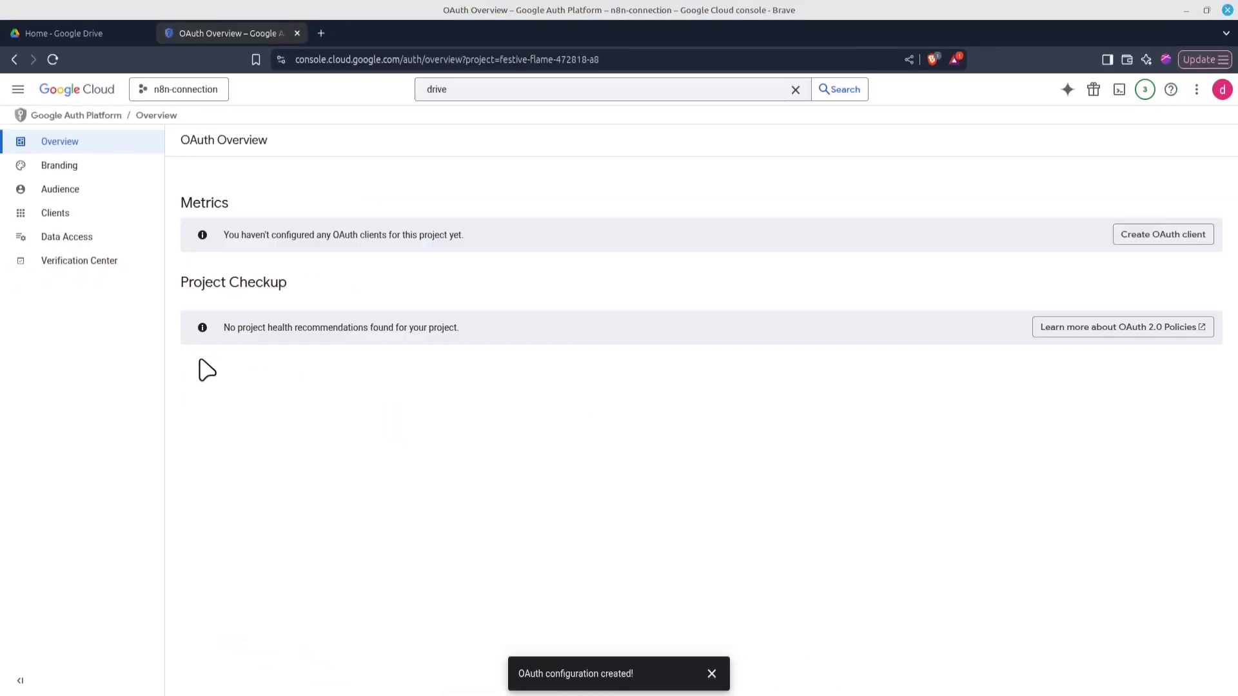
Start an OAuth client of type Web application and add an empty redirect URI entry
{"action": "left_click", "coordinate": [1139, 236]}
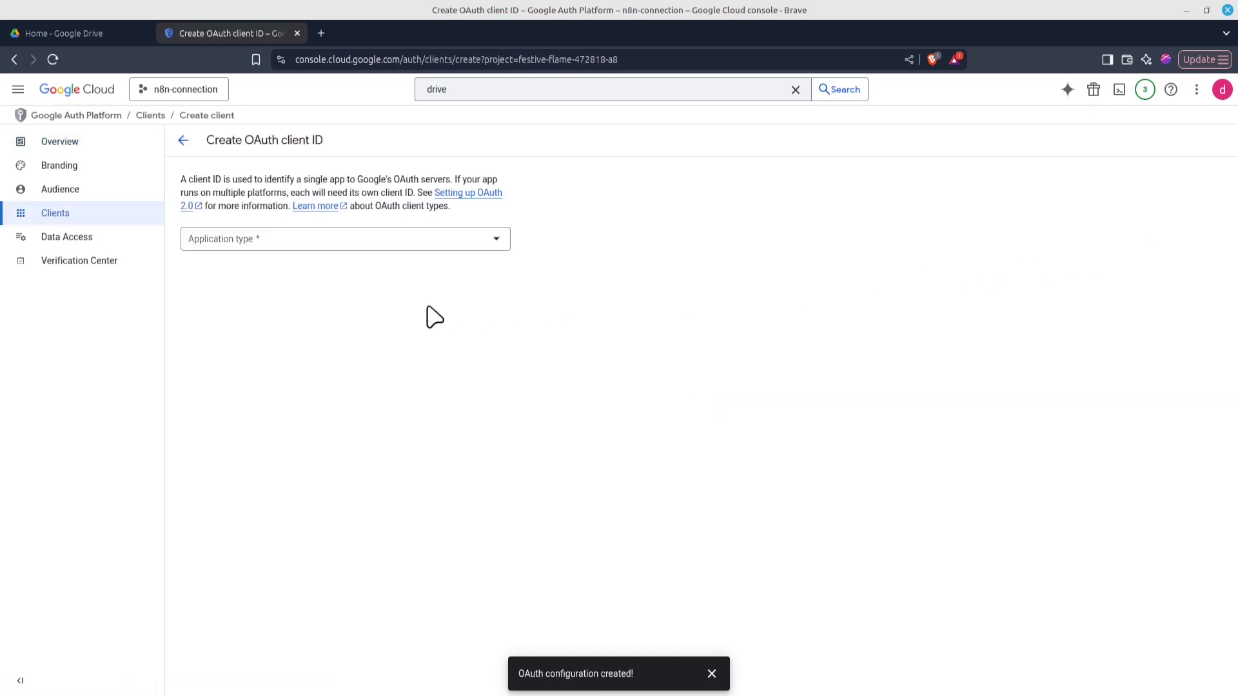
{"action": "left_click", "coordinate": [333, 244]}
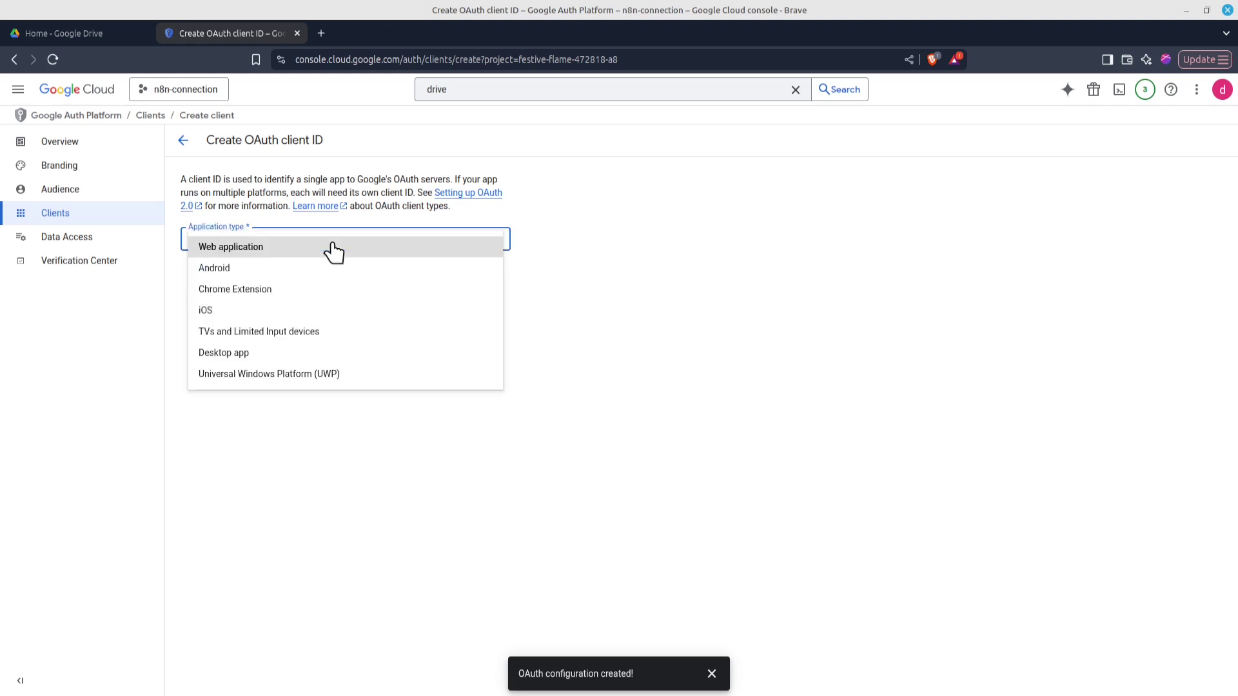
{"action": "left_click", "coordinate": [333, 247]}
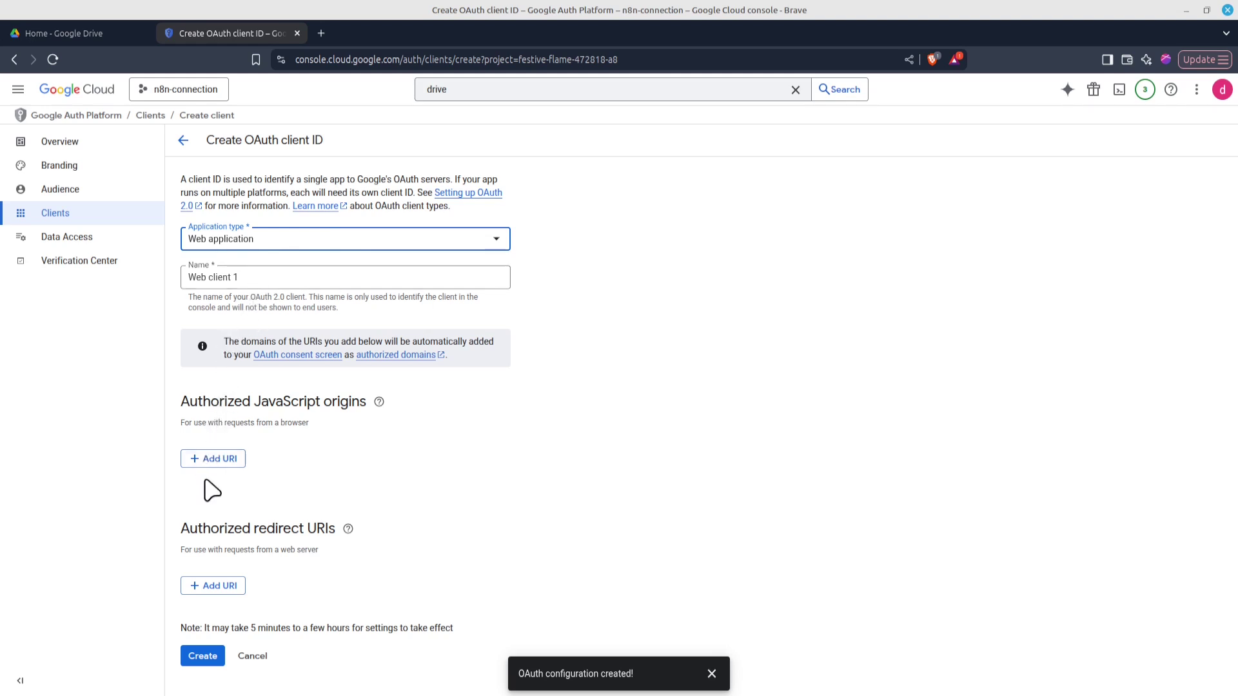
{"action": "left_click", "coordinate": [212, 586]}
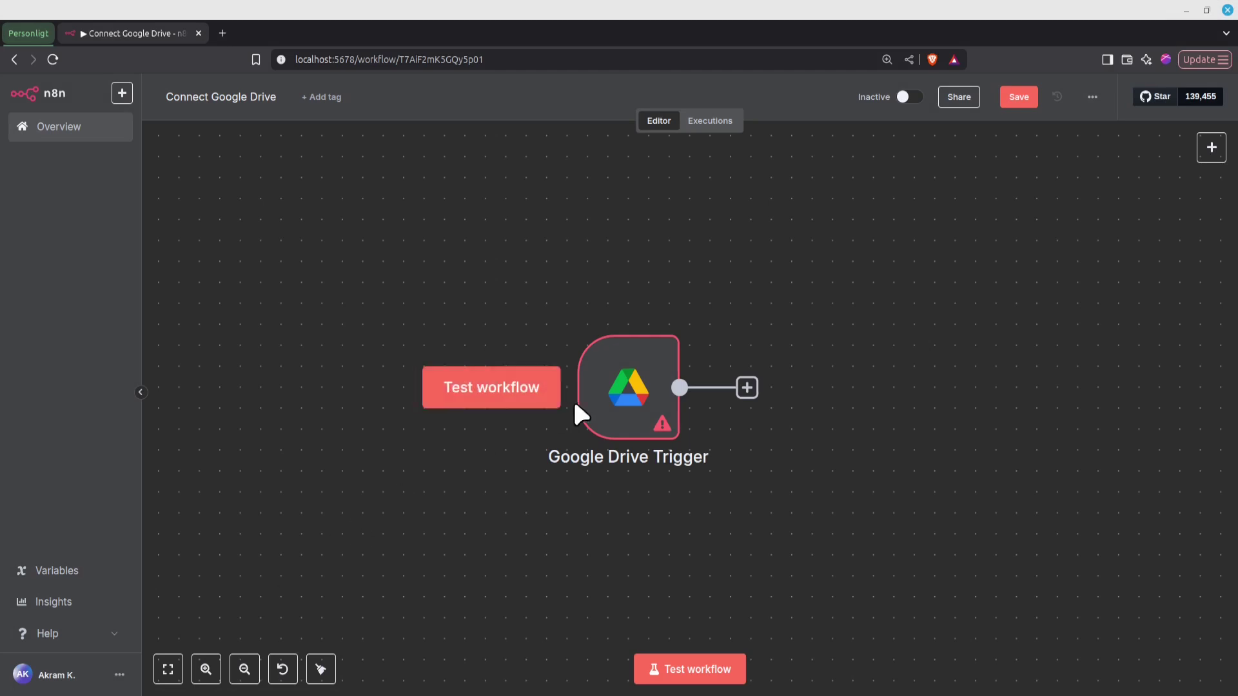
In n8n's Google Drive Trigger node, start a new Google Drive credential and copy its OAuth redirect URL
{"action": "left_click", "coordinate": [637, 389]}
{"action": "double_click", "coordinate": [645, 392]}
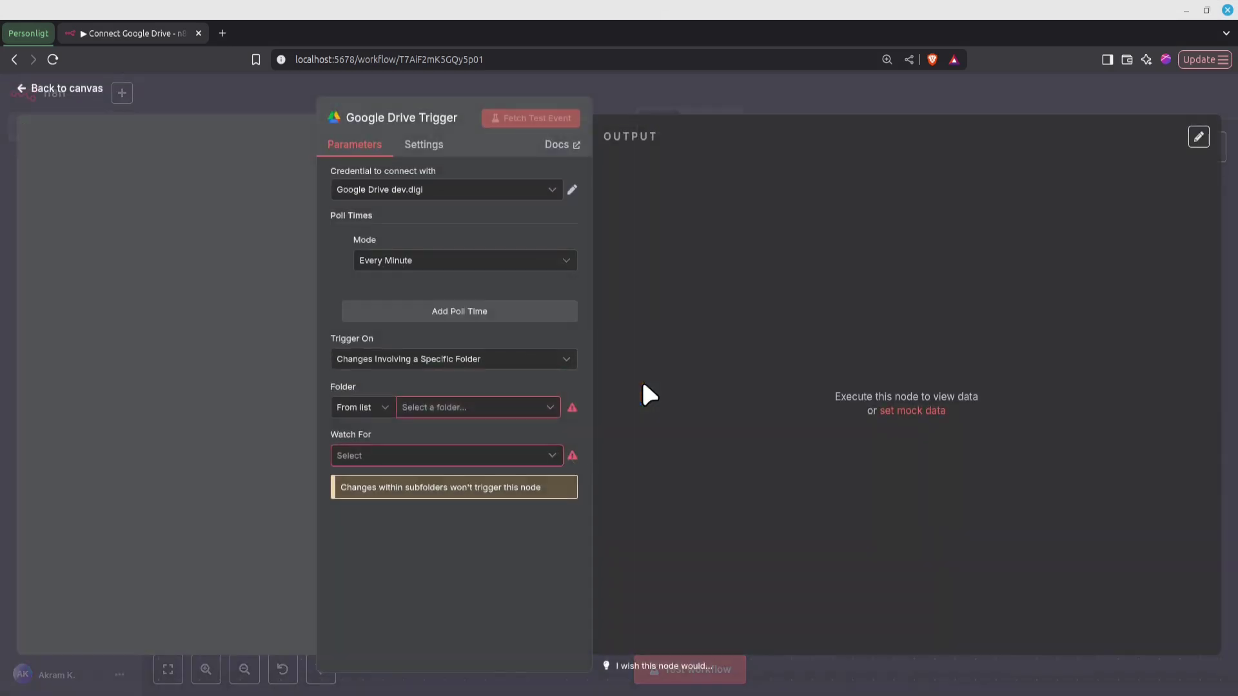
{"action": "left_click", "coordinate": [553, 201]}
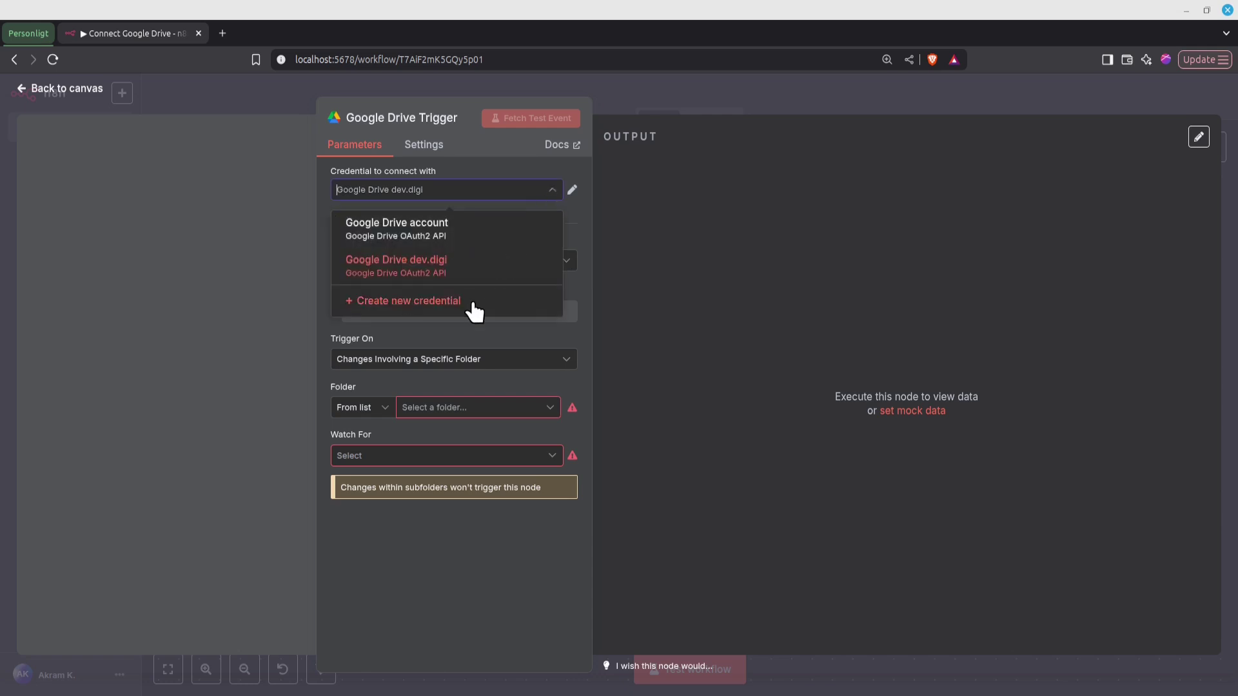
{"action": "left_click", "coordinate": [473, 306]}
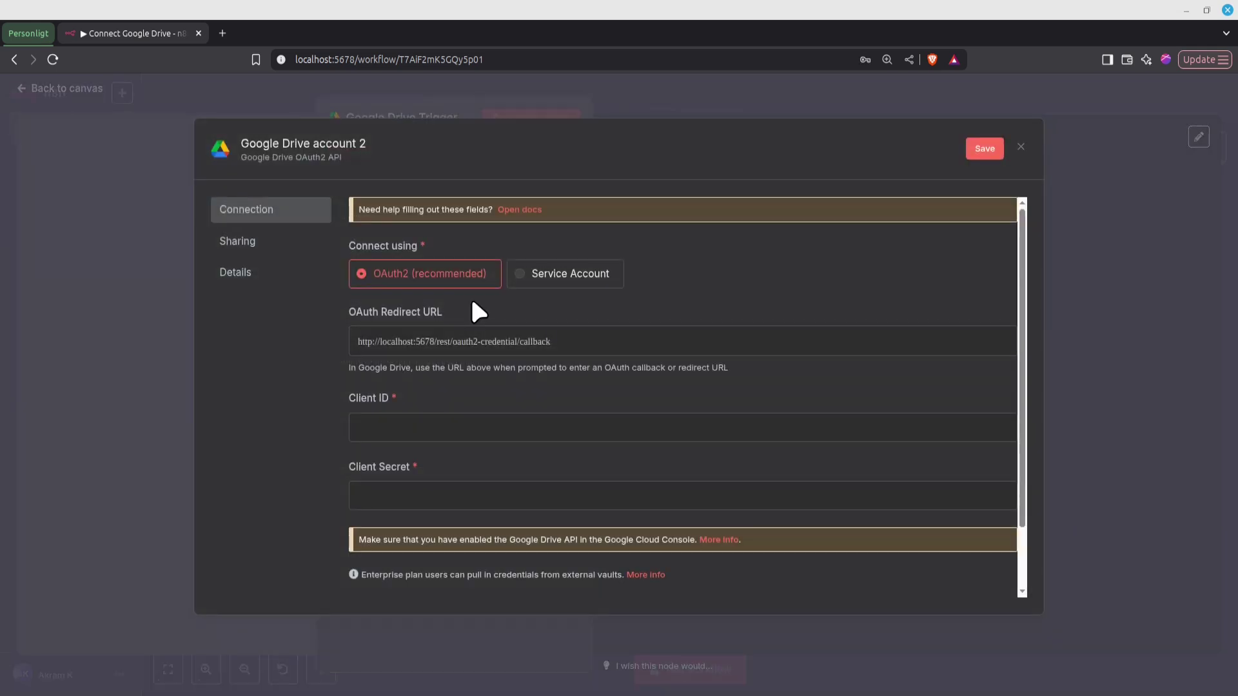
{"action": "left_click", "coordinate": [467, 348]}
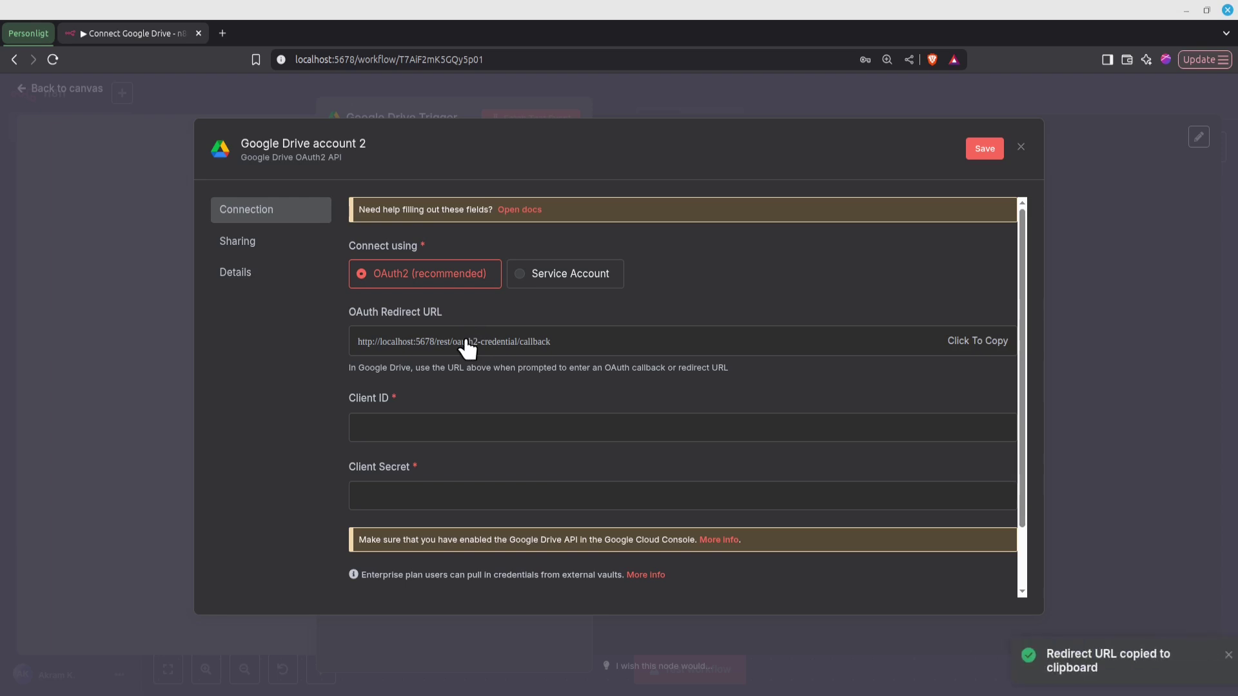
{"action": "key", "text": "alt+Tab"}
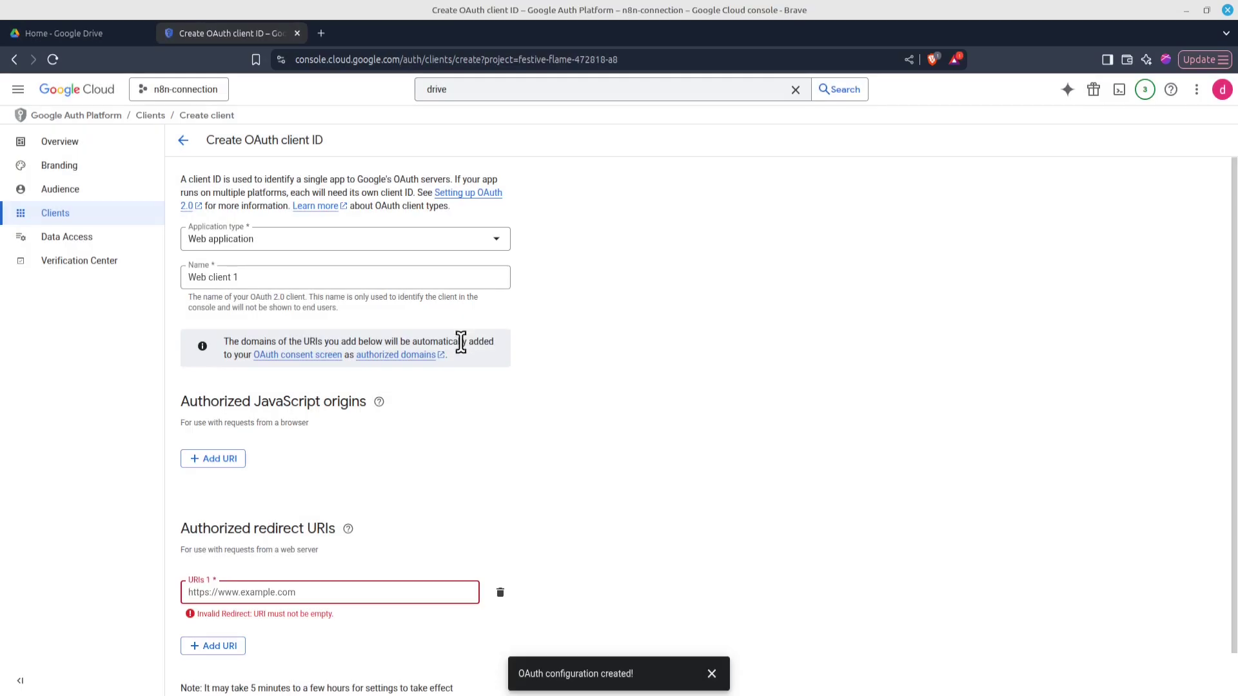
{"action": "left_click", "coordinate": [223, 592]}
{"action": "key", "text": "ctrl+v"}
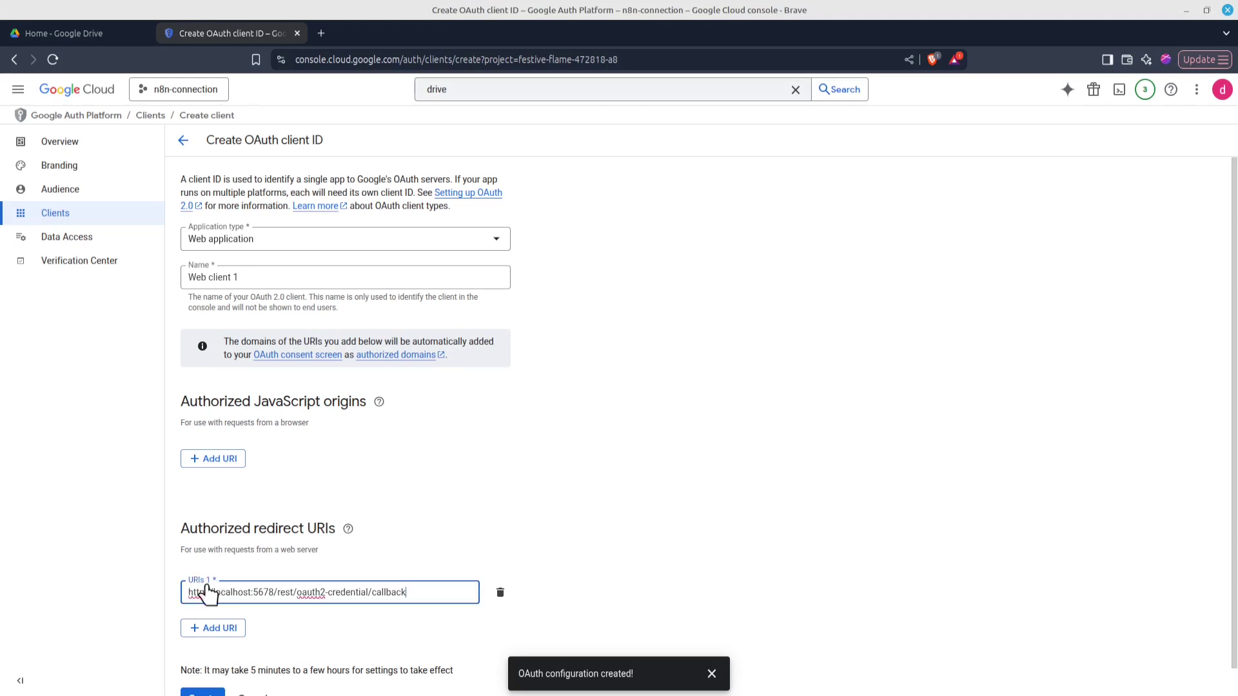
{"action": "scroll", "coordinate": [397, 533], "scroll_direction": "down", "scroll_amount": 1}
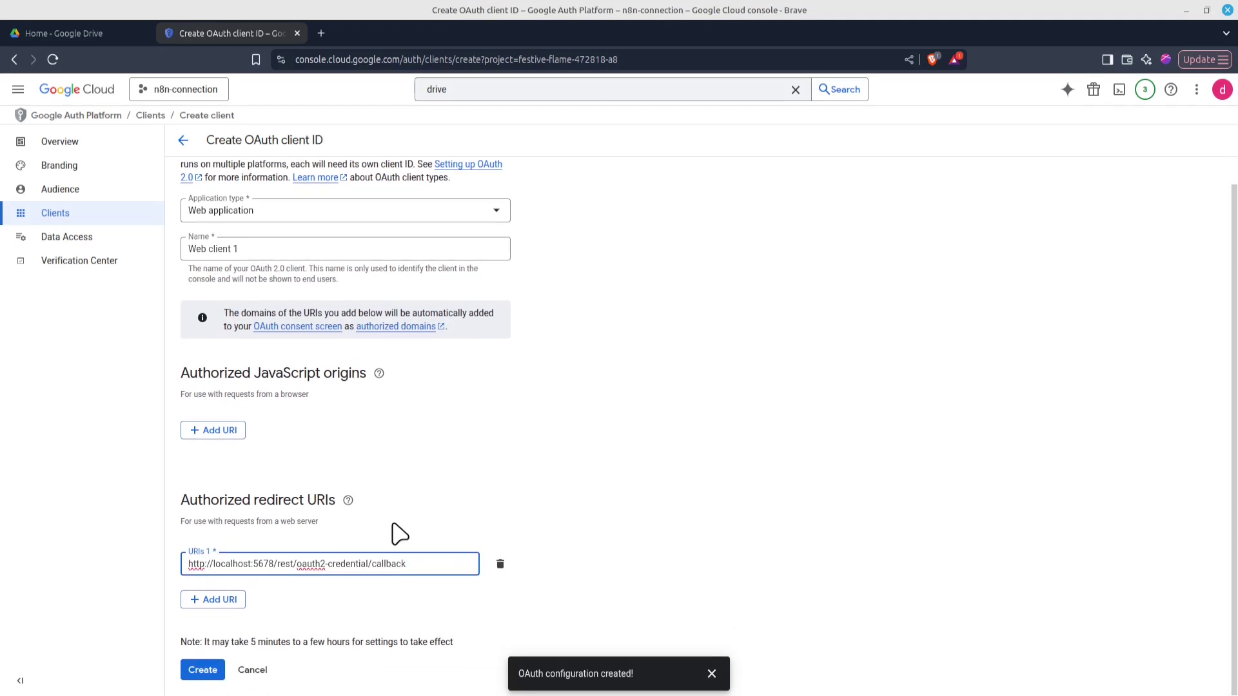
{"action": "left_click", "coordinate": [202, 670]}
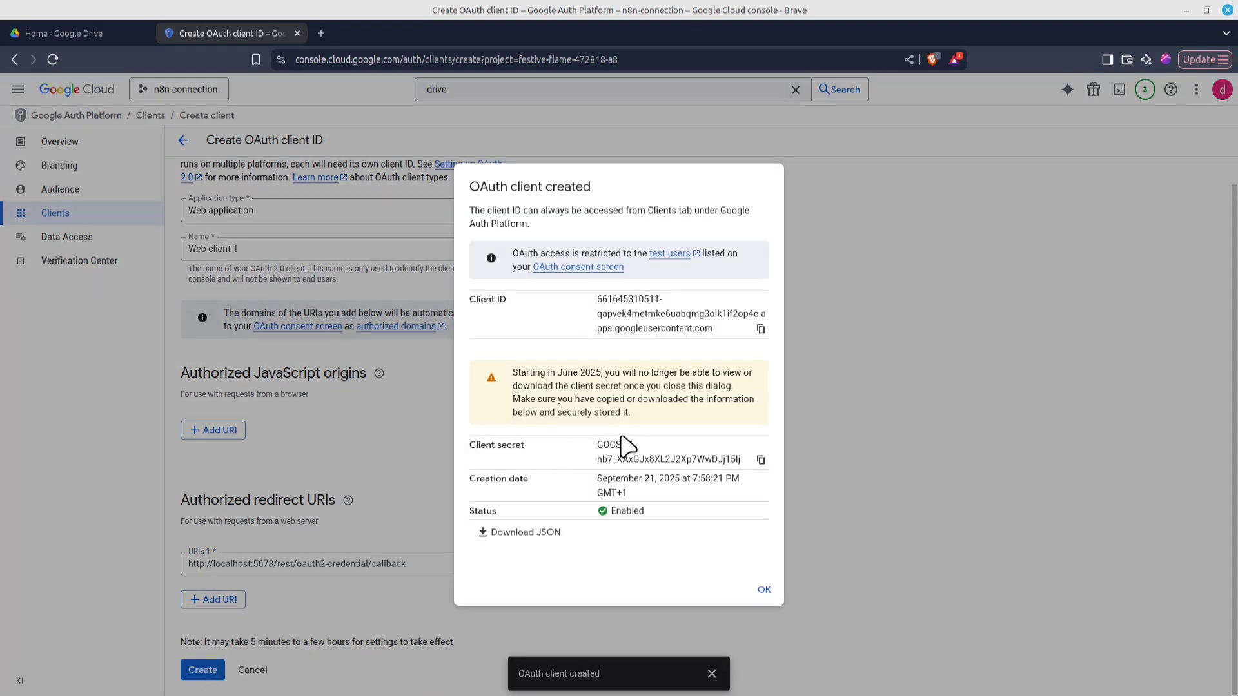
Copy the new client secret into the n8n credential's Client Secret field
{"action": "left_click", "coordinate": [760, 460]}
{"action": "key", "text": "alt+Tab"}
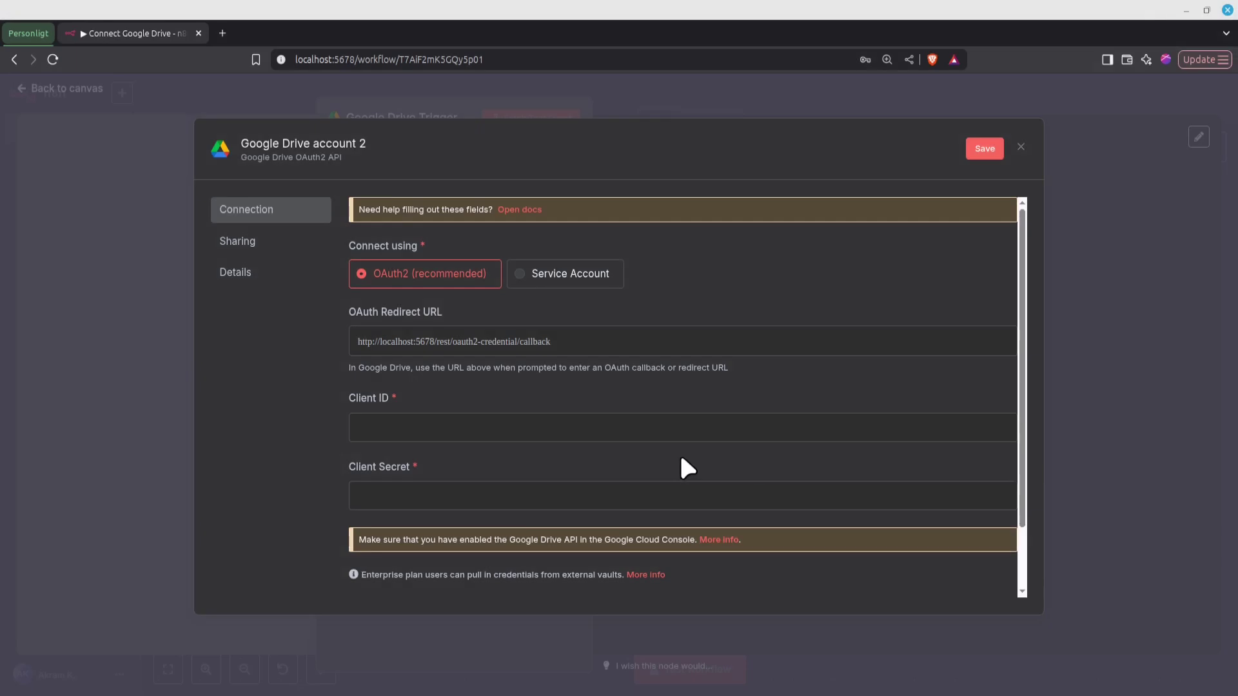
{"action": "left_click", "coordinate": [455, 490]}
{"action": "right_click", "coordinate": [455, 487]}
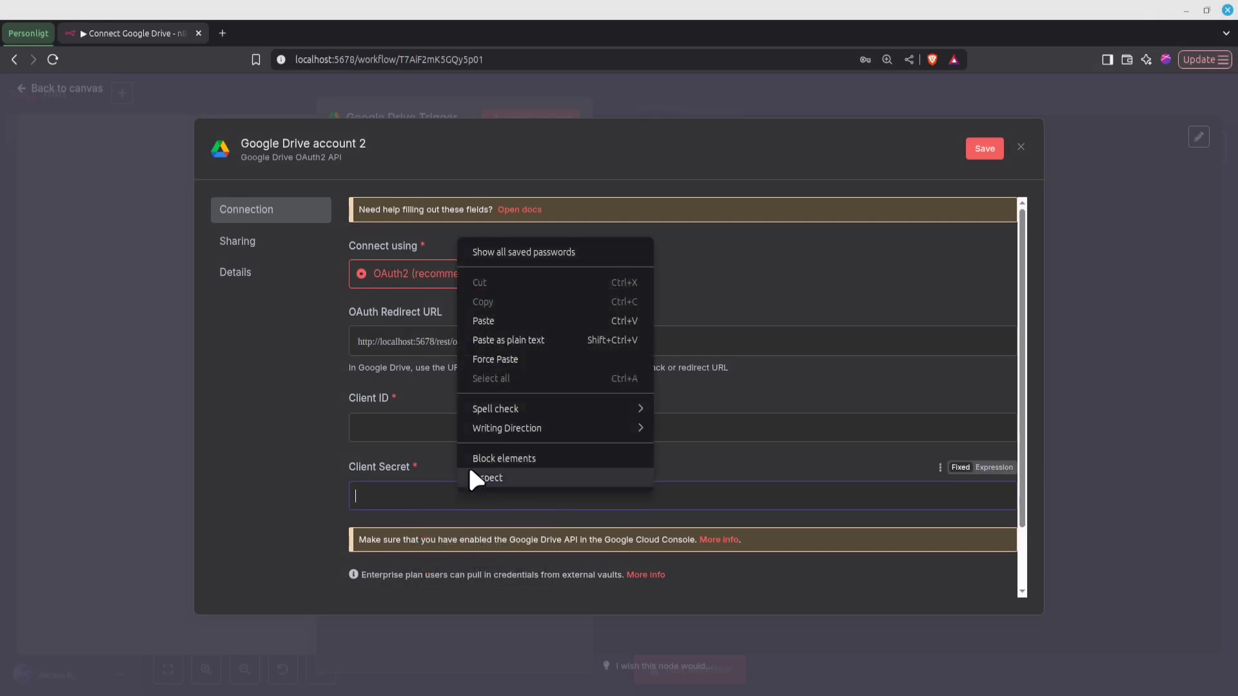
{"action": "left_click", "coordinate": [501, 318]}
Copy the client ID into n8n's Client ID field, save the credential, and close the client summary
{"action": "key", "text": "alt+Tab"}
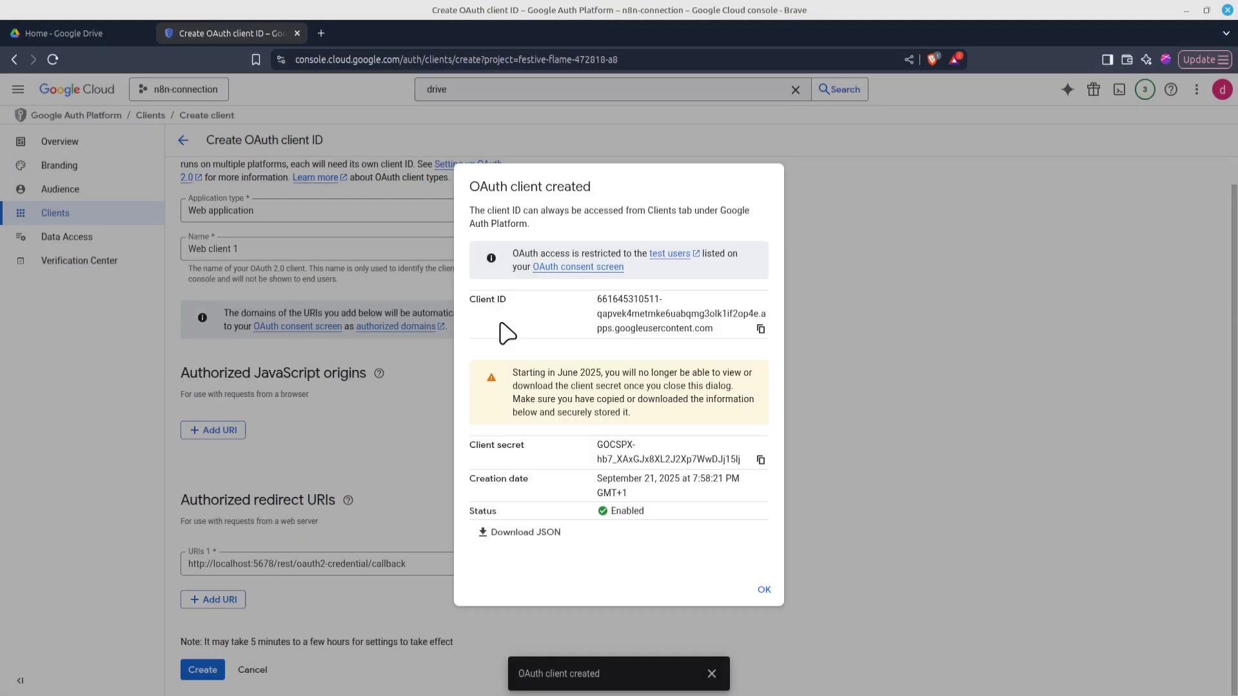
{"action": "left_click", "coordinate": [761, 330]}
{"action": "key", "text": "alt+Tab"}
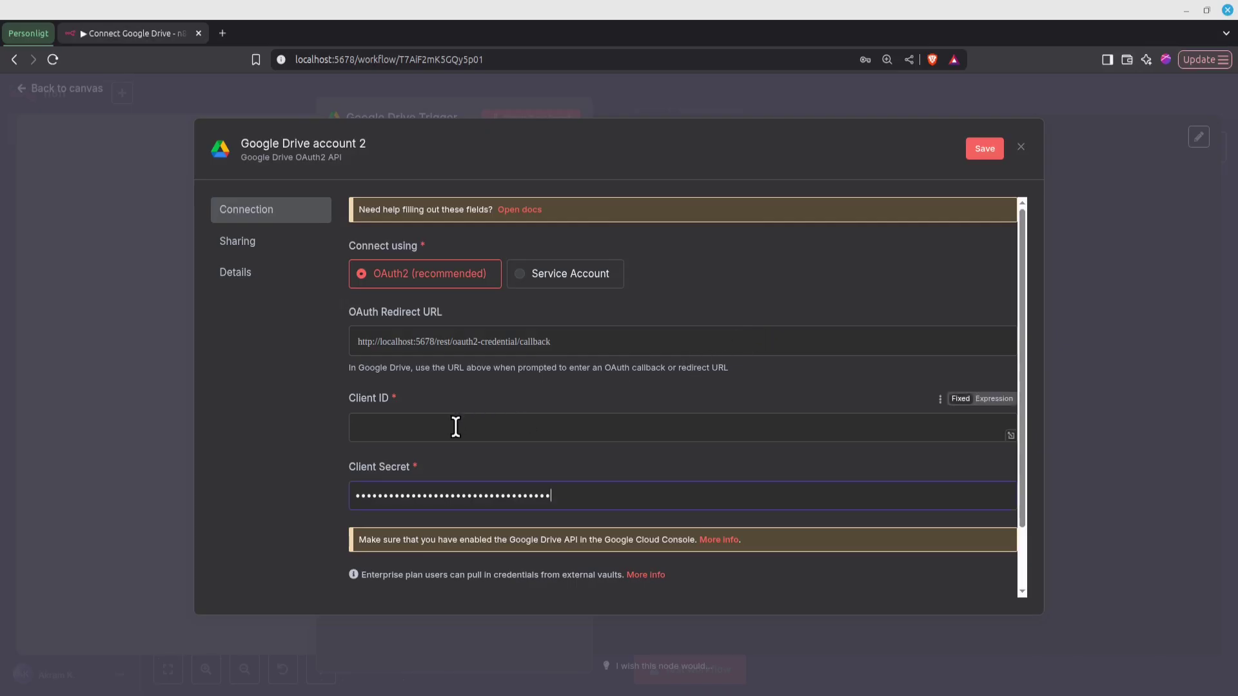
{"action": "key", "text": "ctrl+v"}
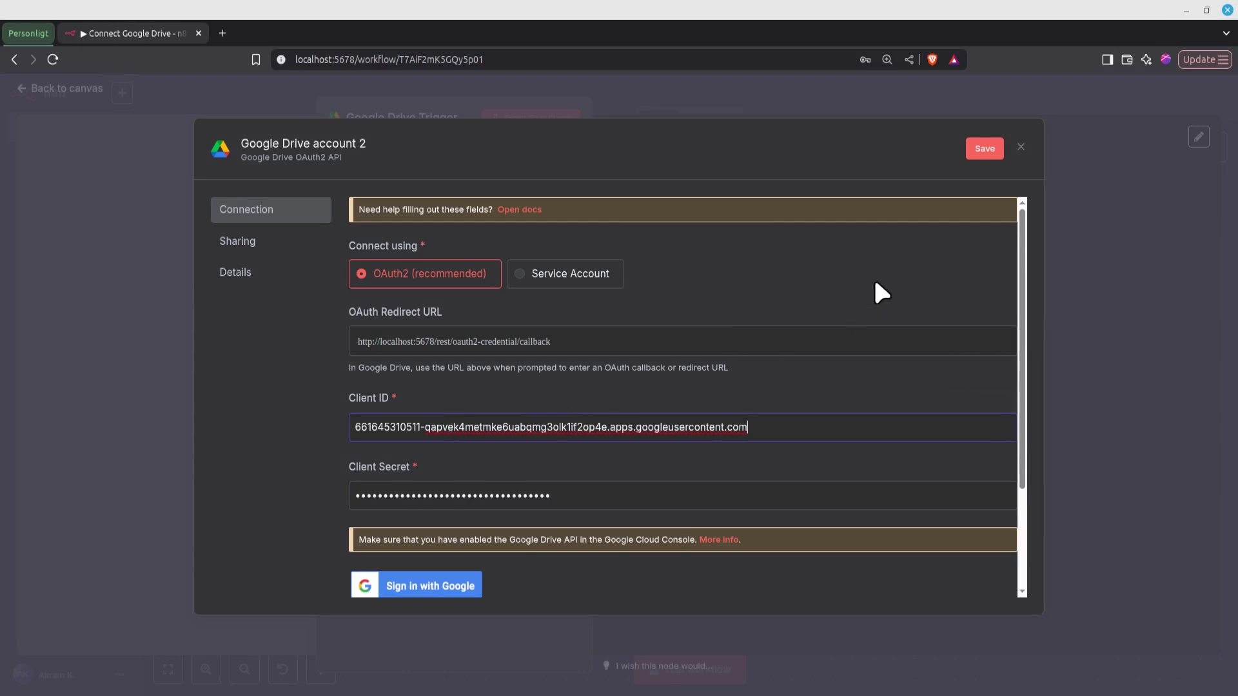
{"action": "left_click", "coordinate": [978, 150]}
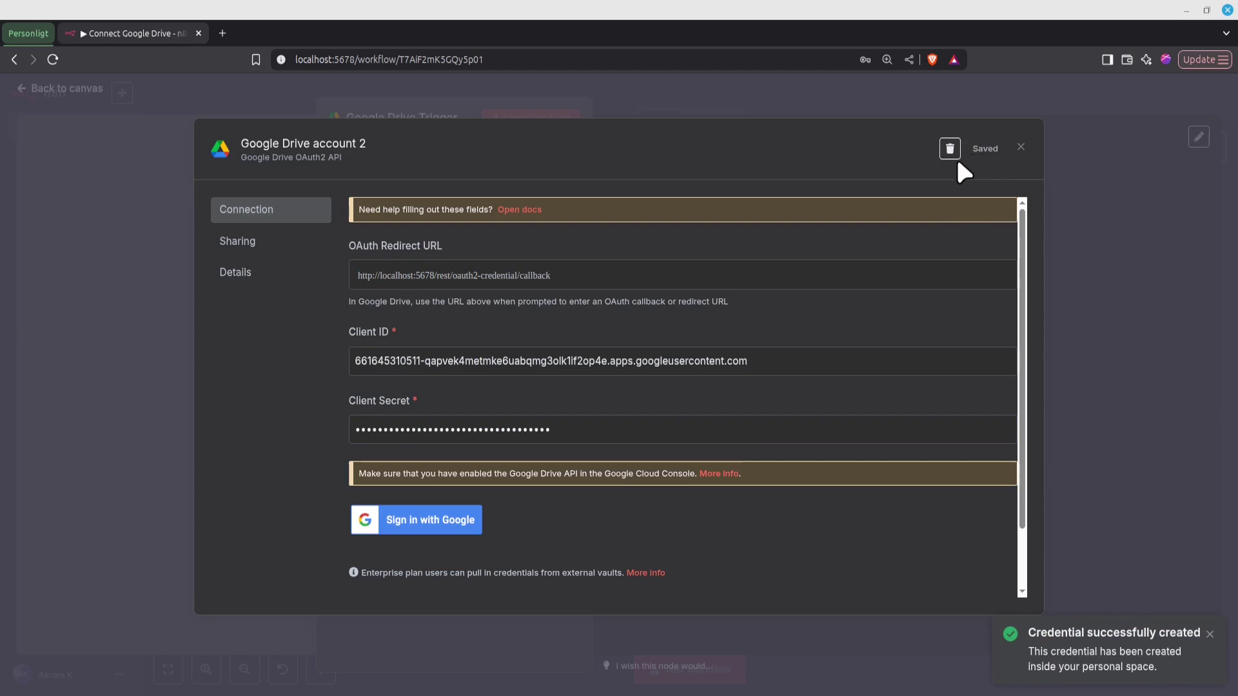
{"action": "key", "text": "alt+Tab"}
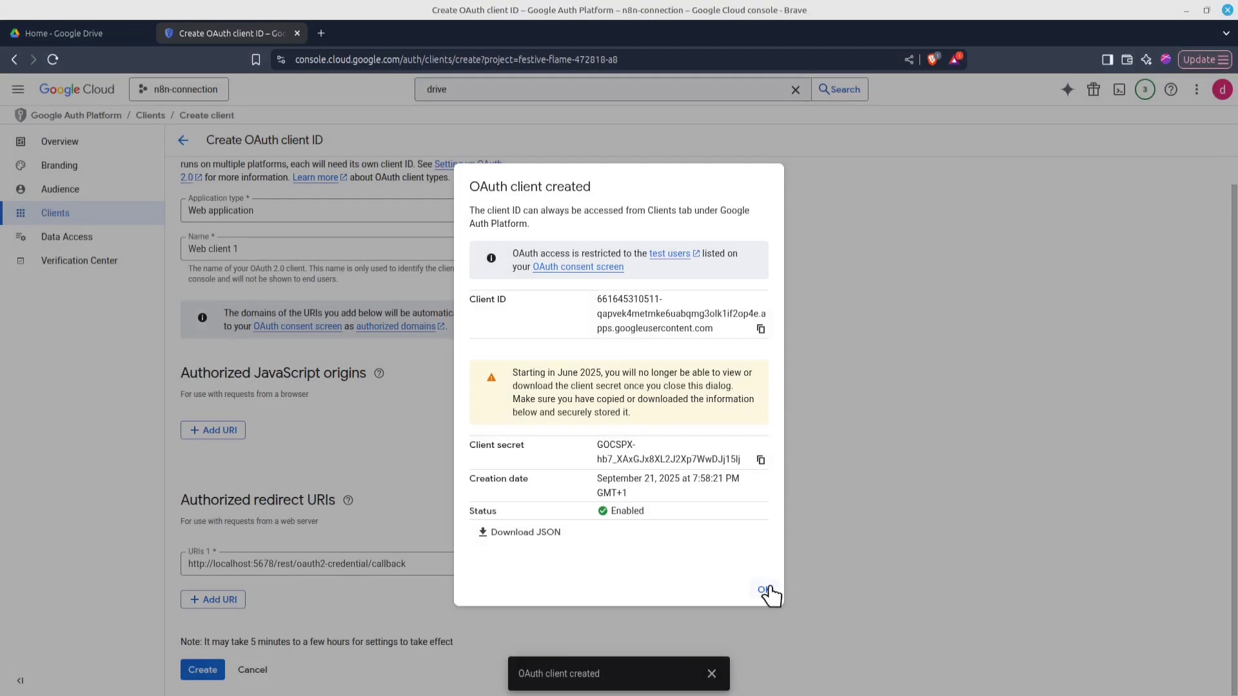
{"action": "left_click", "coordinate": [761, 589]}
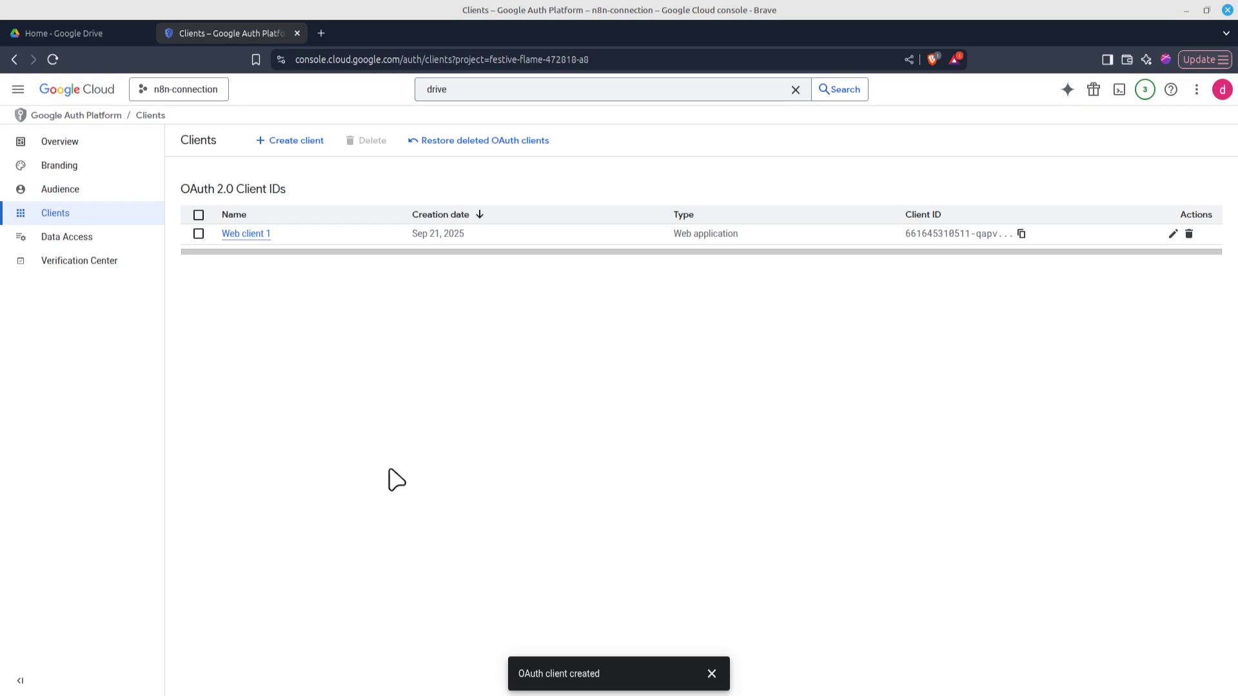
Open the Data Access scope picker and show 100 scopes per page
{"action": "left_click", "coordinate": [77, 244]}
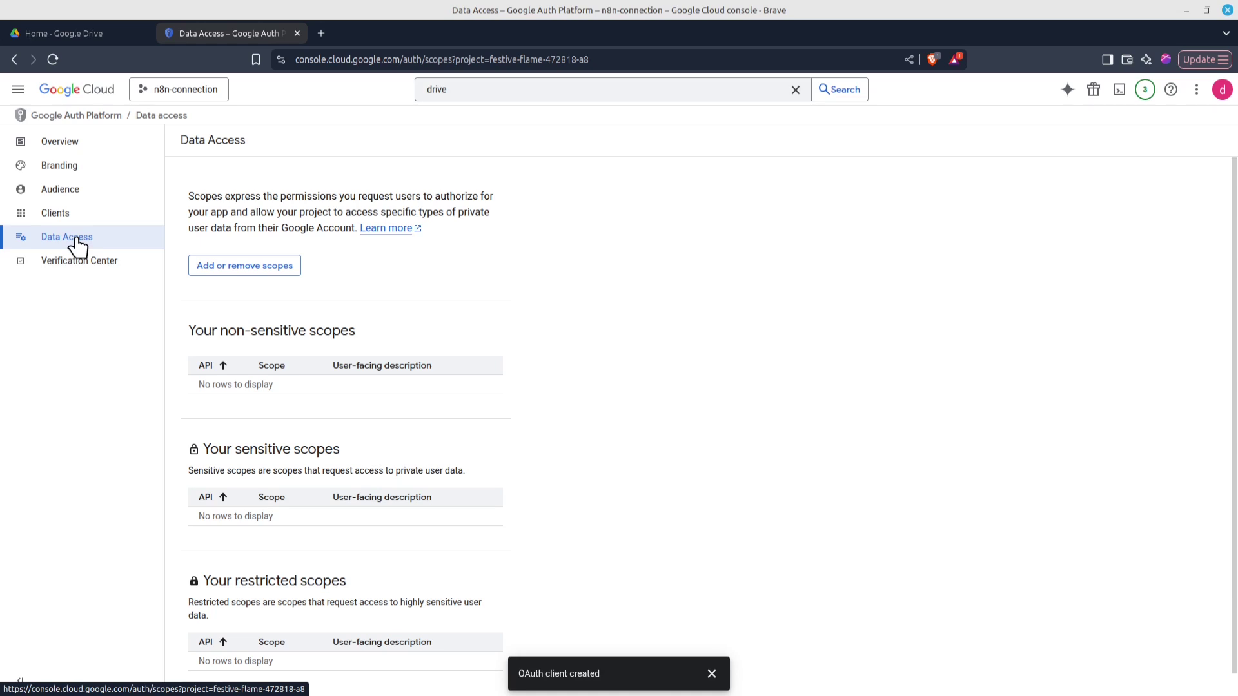
{"action": "left_click", "coordinate": [243, 270]}
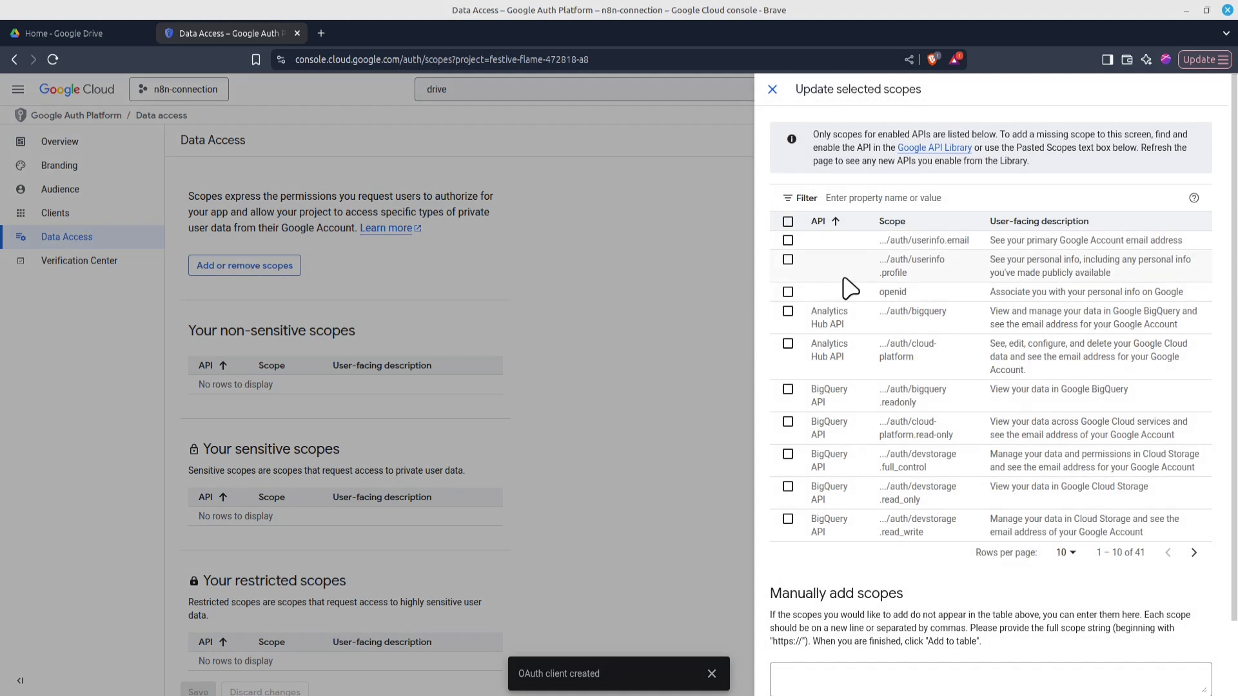
{"action": "left_click", "coordinate": [1065, 553]}
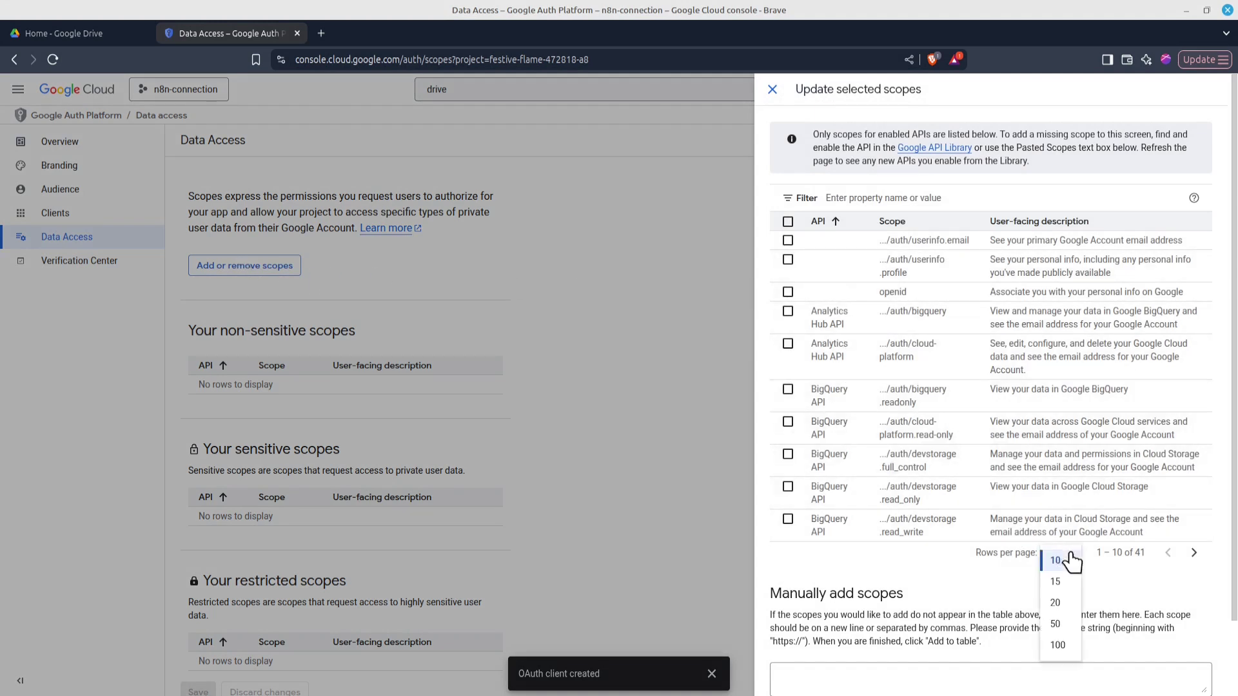
{"action": "left_click", "coordinate": [1058, 644]}
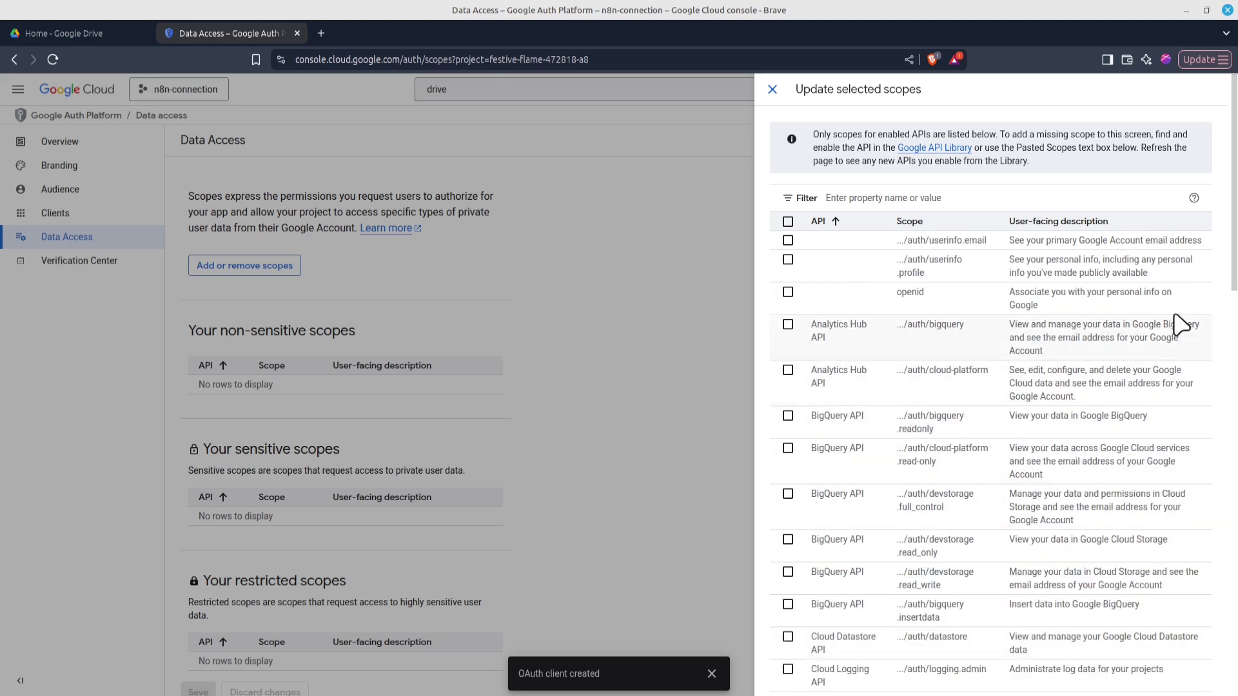
{"action": "left_click_drag", "start_coordinate": [1229, 188], "coordinate": [1236, 475]}
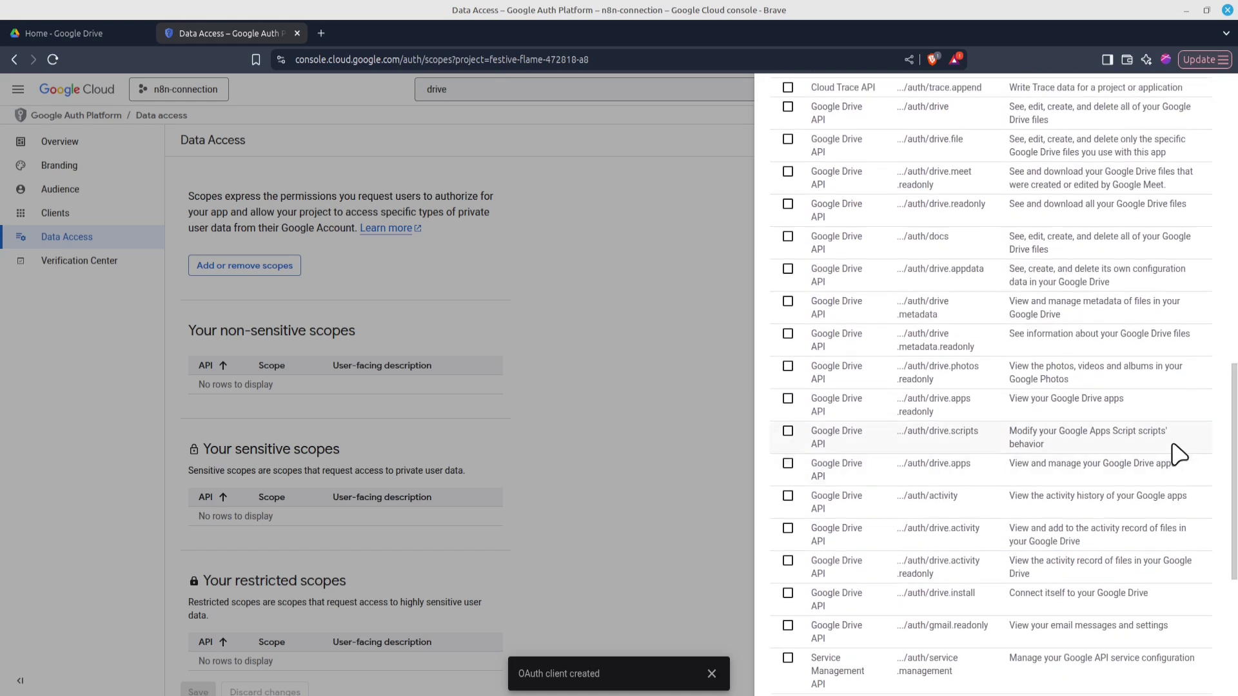
Add the Drive, drive.file, drive.readonly, docs and drive.metadata.readonly scopes to the app
{"action": "left_click", "coordinate": [787, 108]}
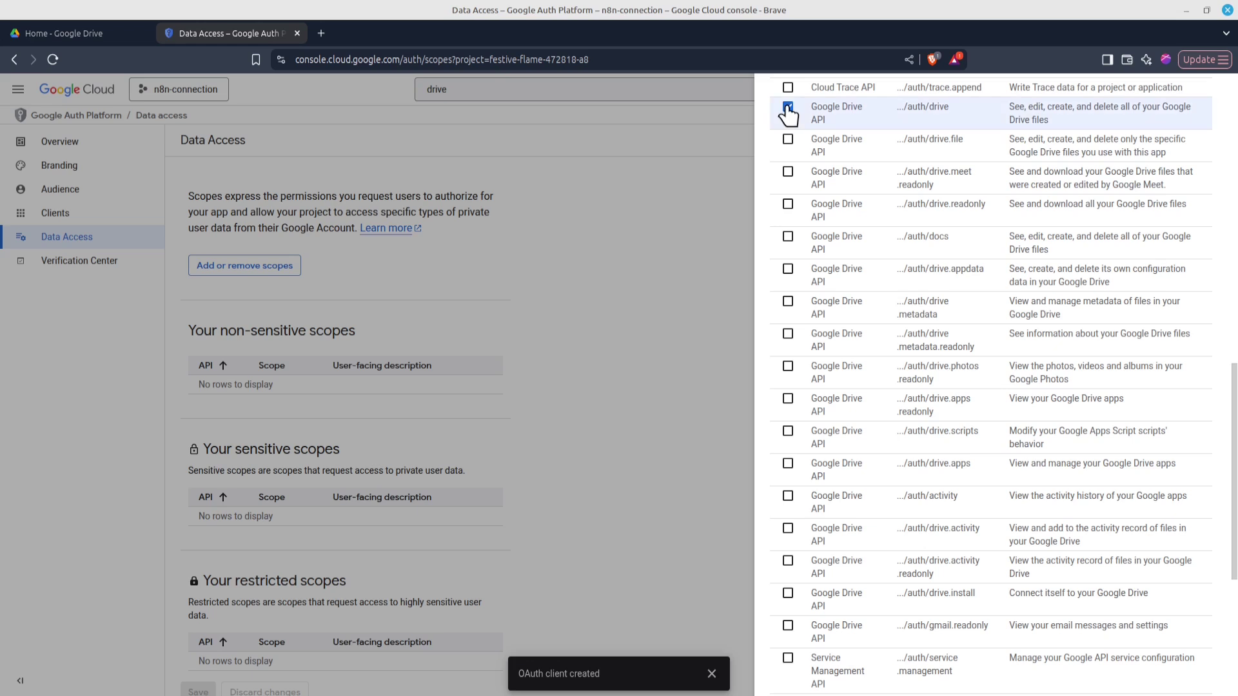
{"action": "left_click", "coordinate": [787, 141]}
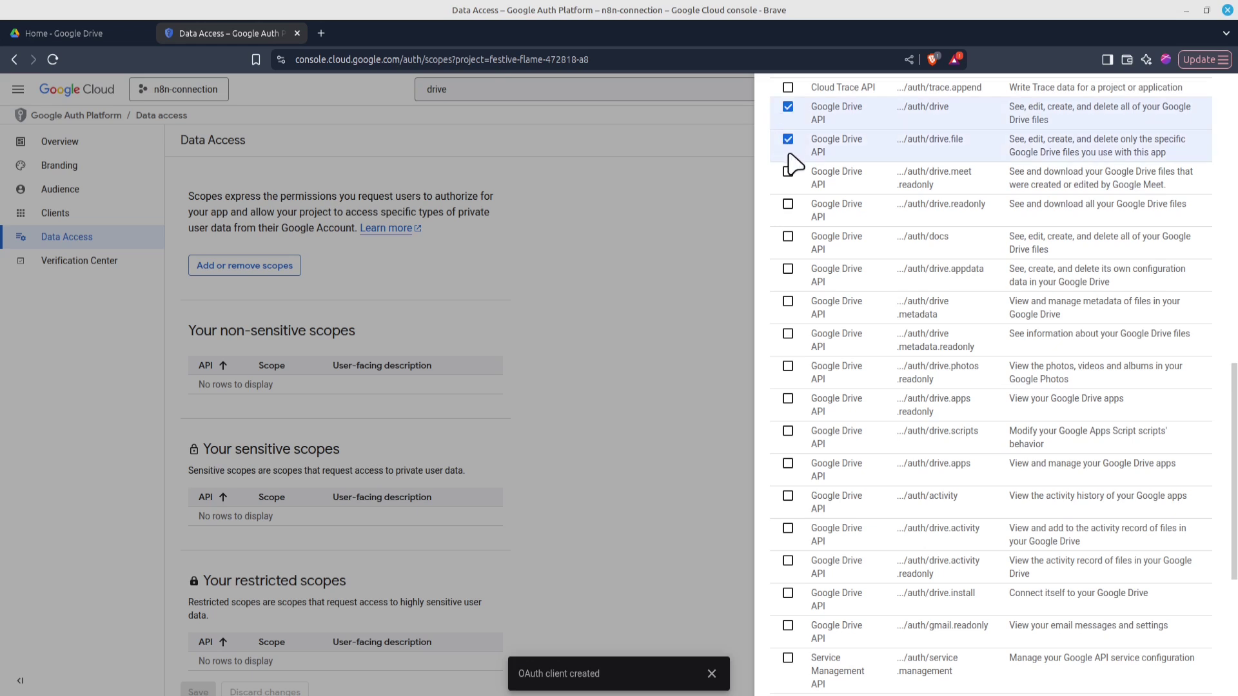
{"action": "left_click", "coordinate": [787, 205]}
{"action": "left_click", "coordinate": [788, 237]}
{"action": "left_click", "coordinate": [787, 334]}
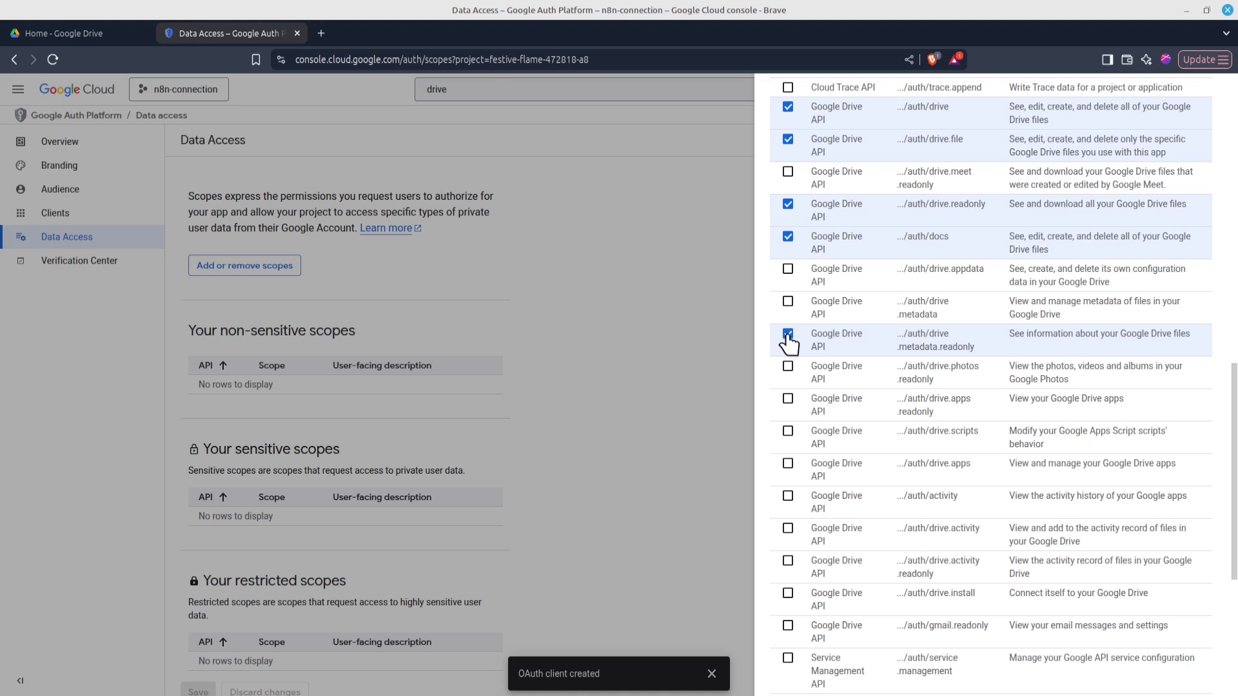
{"action": "left_click_drag", "start_coordinate": [1236, 422], "coordinate": [1236, 570]}
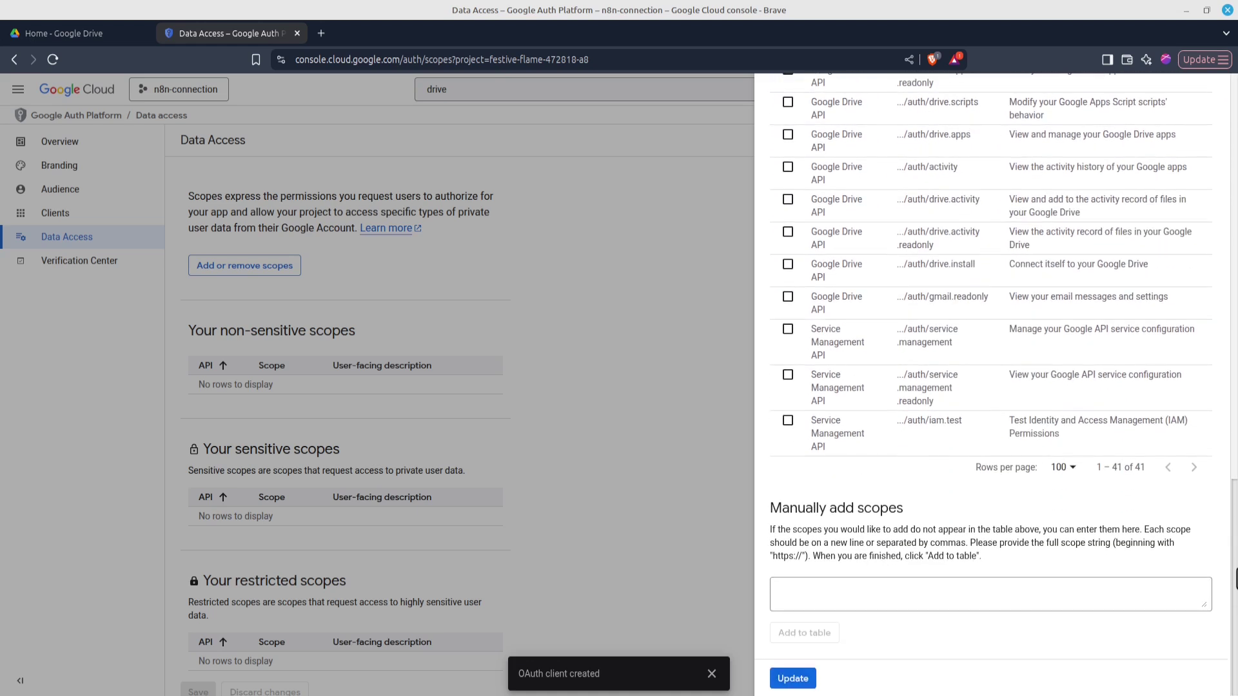
{"action": "left_click", "coordinate": [798, 682]}
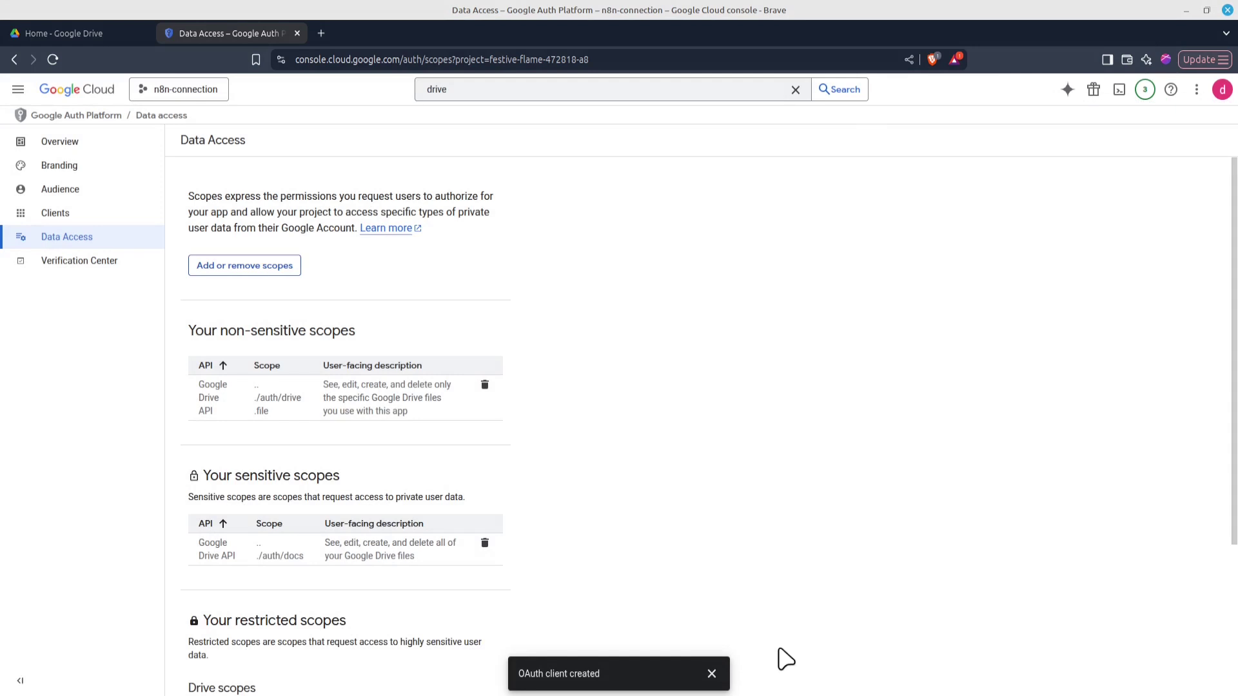
{"action": "scroll", "coordinate": [783, 658], "scroll_direction": "down", "scroll_amount": 3}
Save the Data Access changes, then add the developer's Gmail address as an Audience test user
{"action": "left_click", "coordinate": [196, 670]}
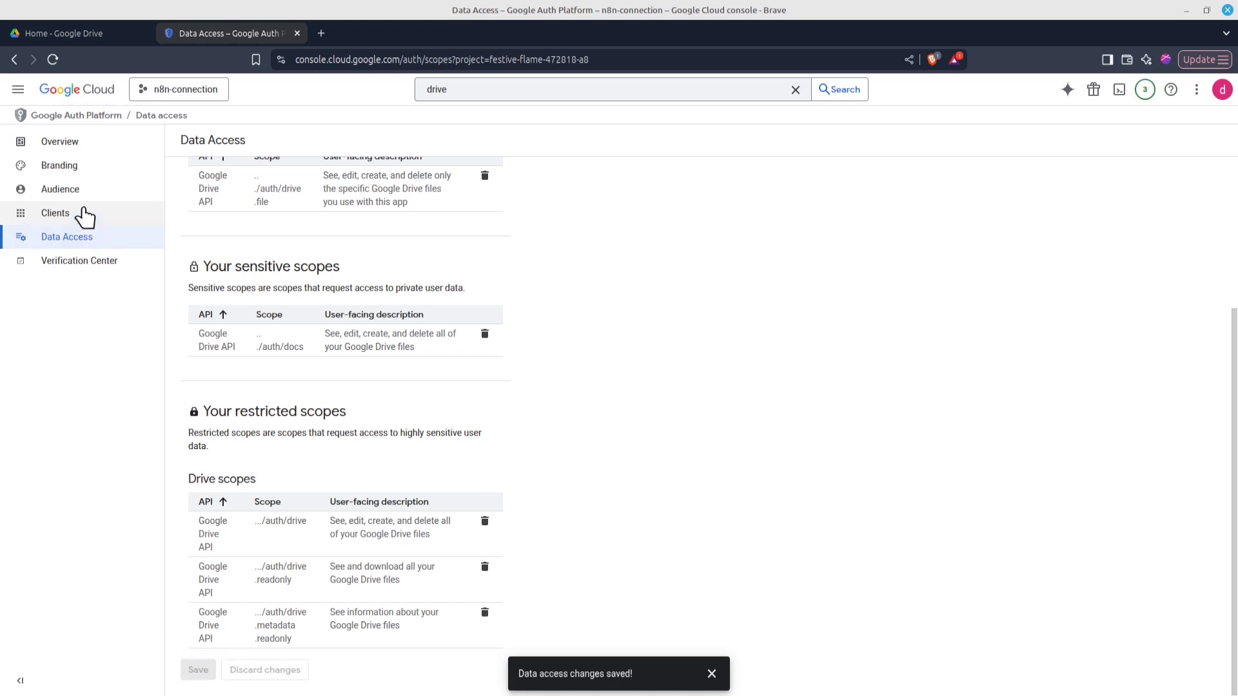
{"action": "left_click", "coordinate": [60, 189]}
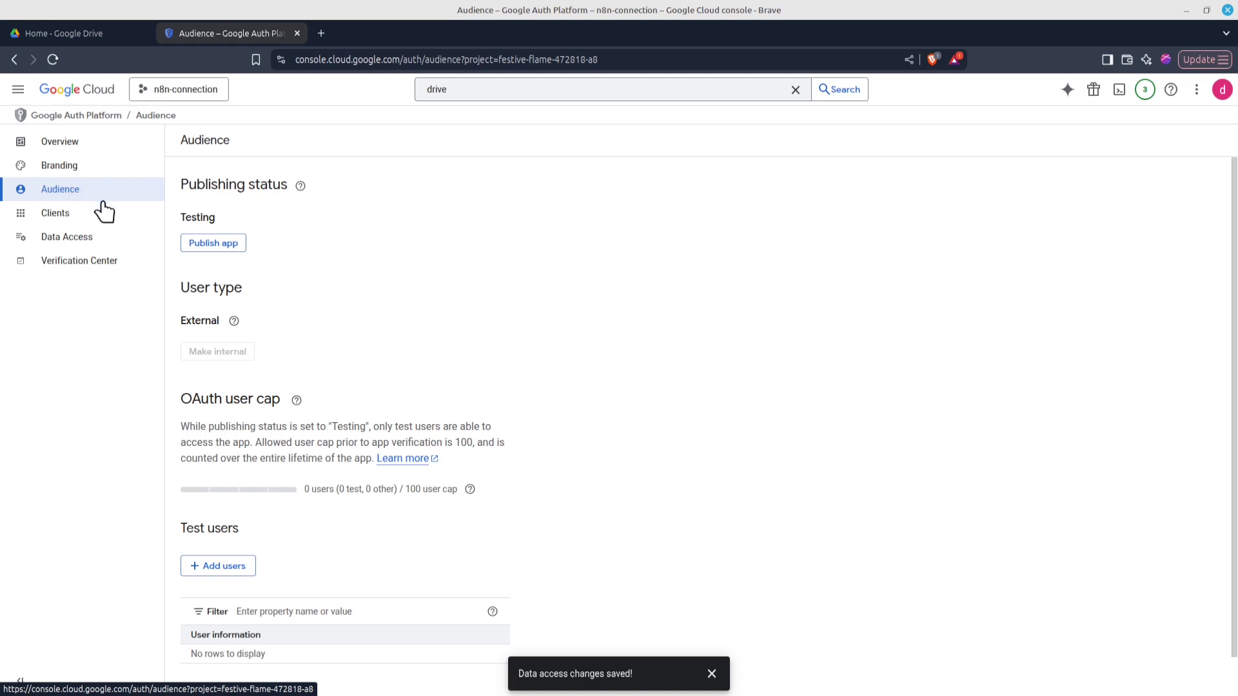
{"action": "left_click", "coordinate": [218, 568]}
{"action": "left_click", "coordinate": [879, 215]}
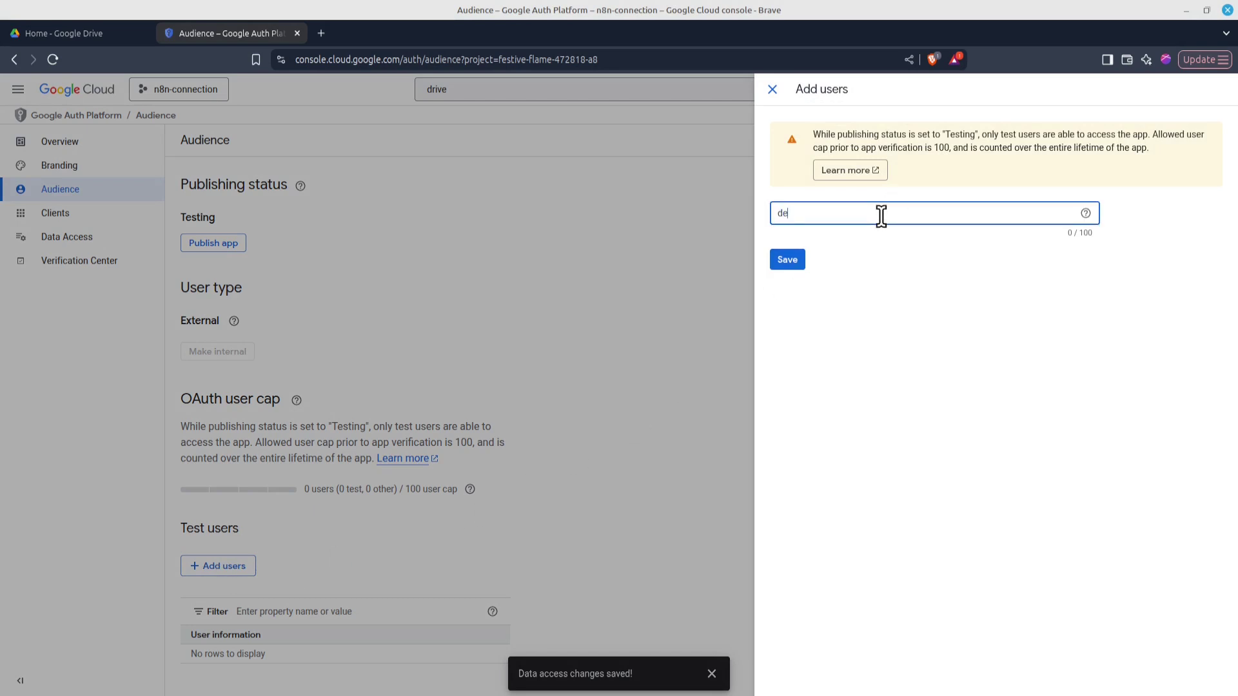
{"action": "left_click", "coordinate": [787, 262]}
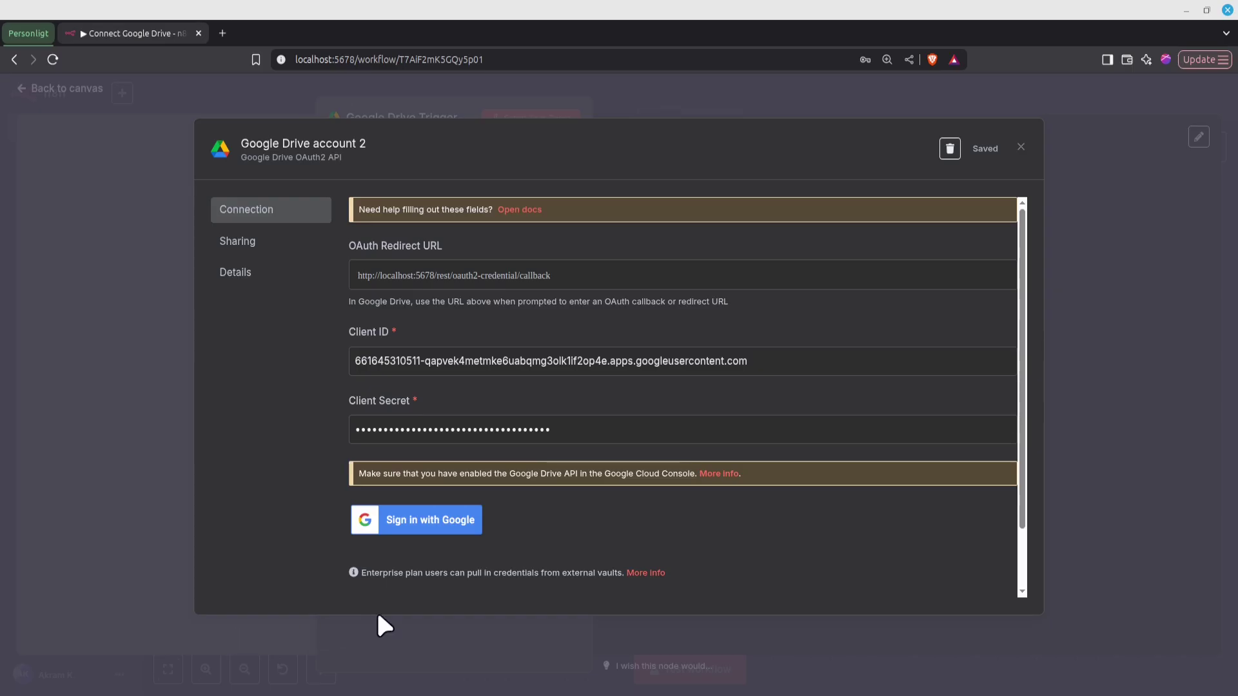
Sign in with Google, proceed past the unverified-app warning, and grant all Drive permissions to n8n-connection
{"action": "left_click", "coordinate": [428, 524]}
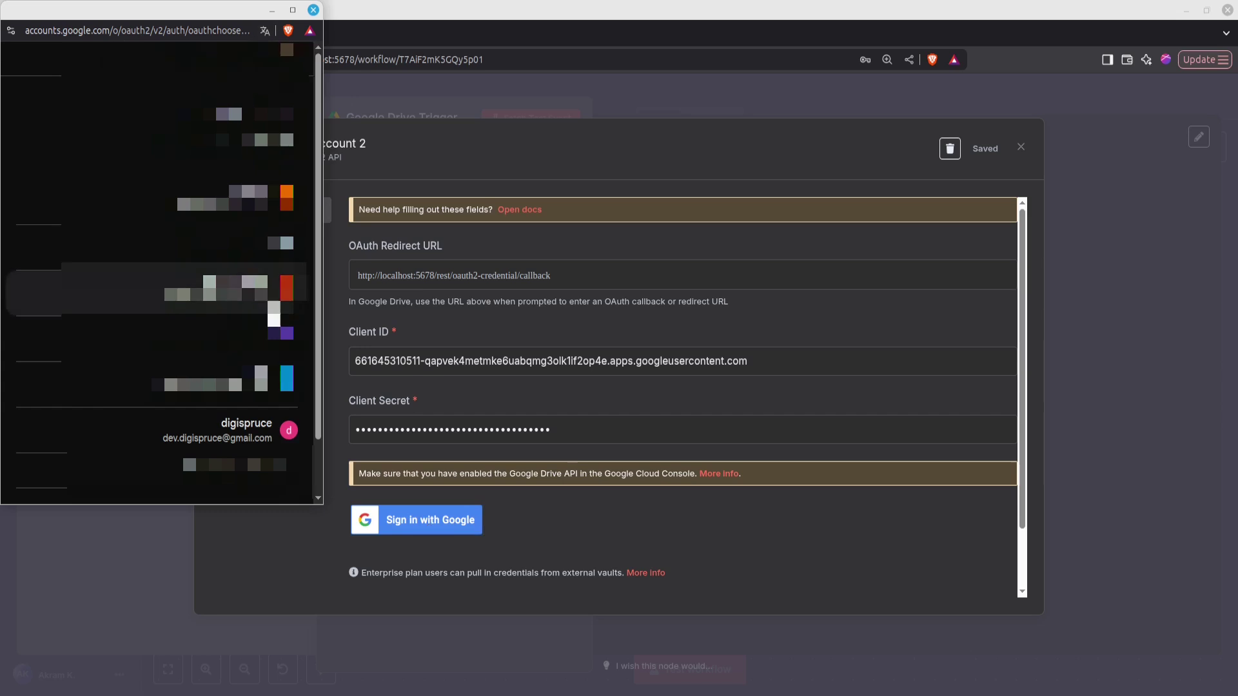
{"action": "left_click", "coordinate": [234, 431]}
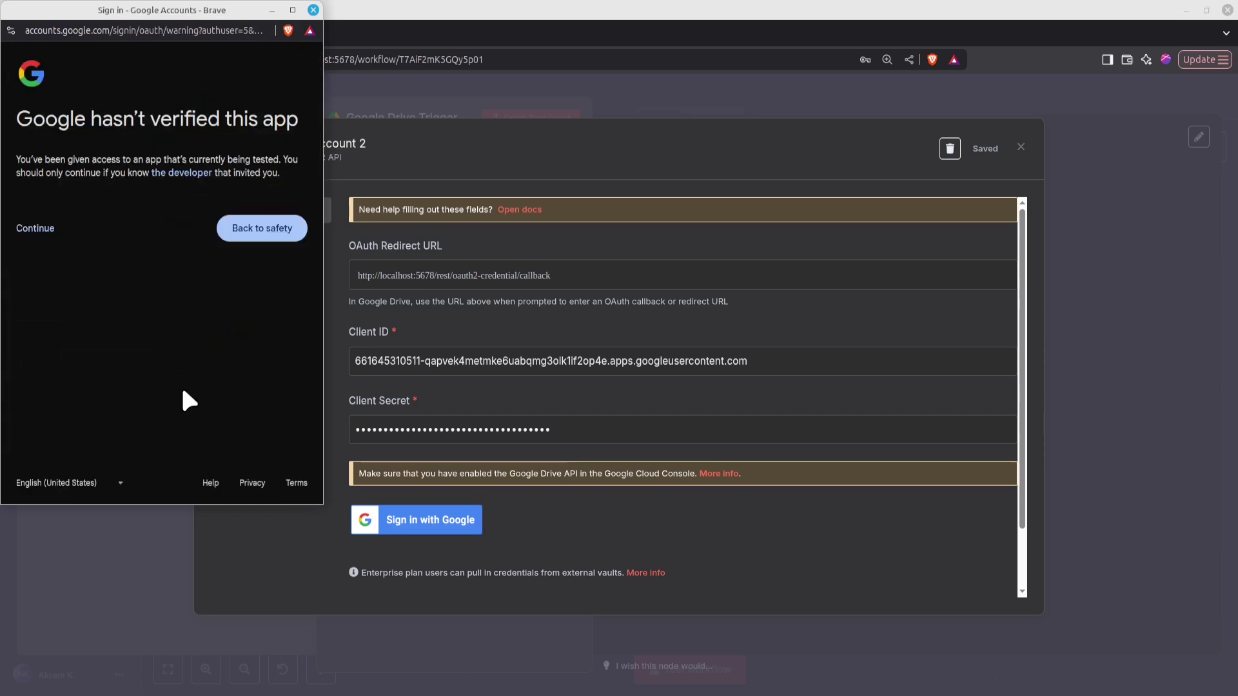
{"action": "left_click", "coordinate": [37, 238]}
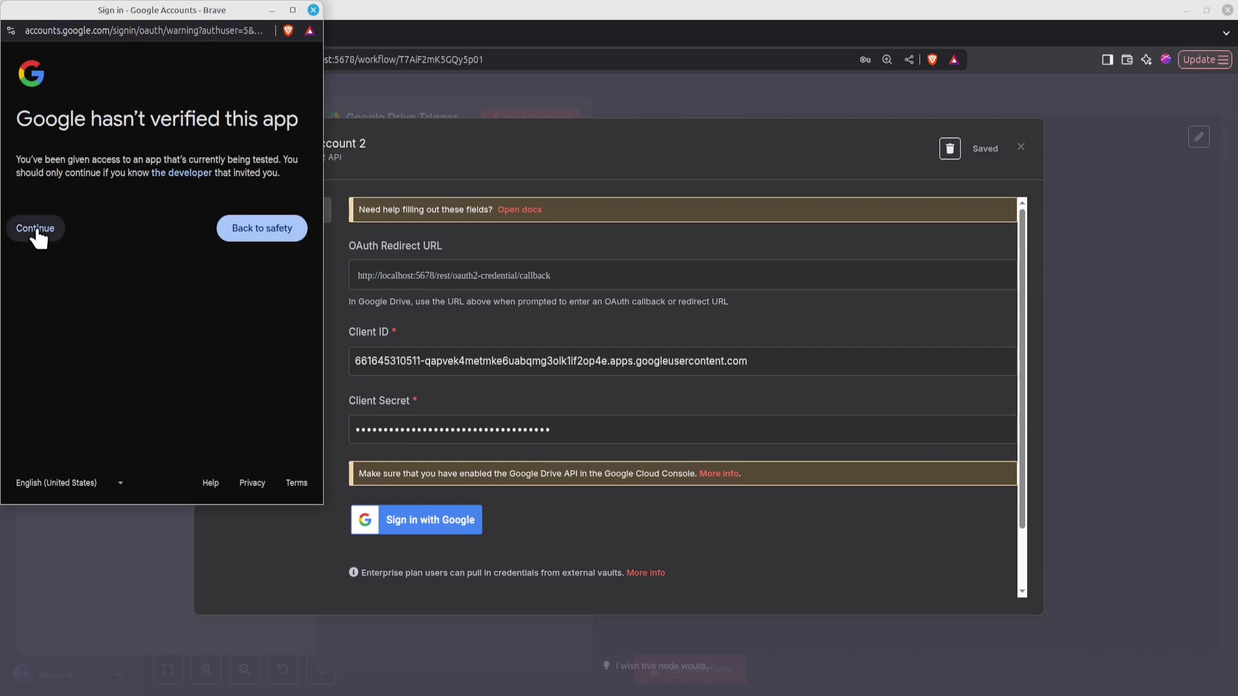
{"action": "left_click_drag", "start_coordinate": [312, 129], "coordinate": [313, 188]}
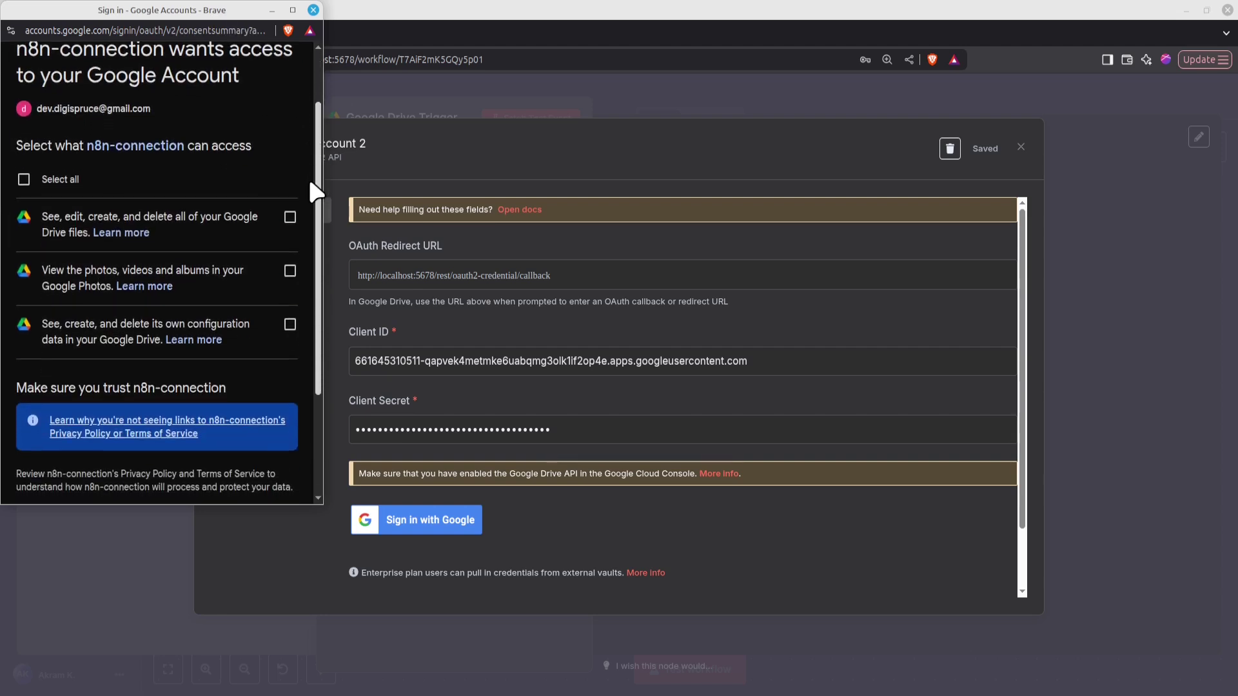
{"action": "left_click", "coordinate": [23, 181]}
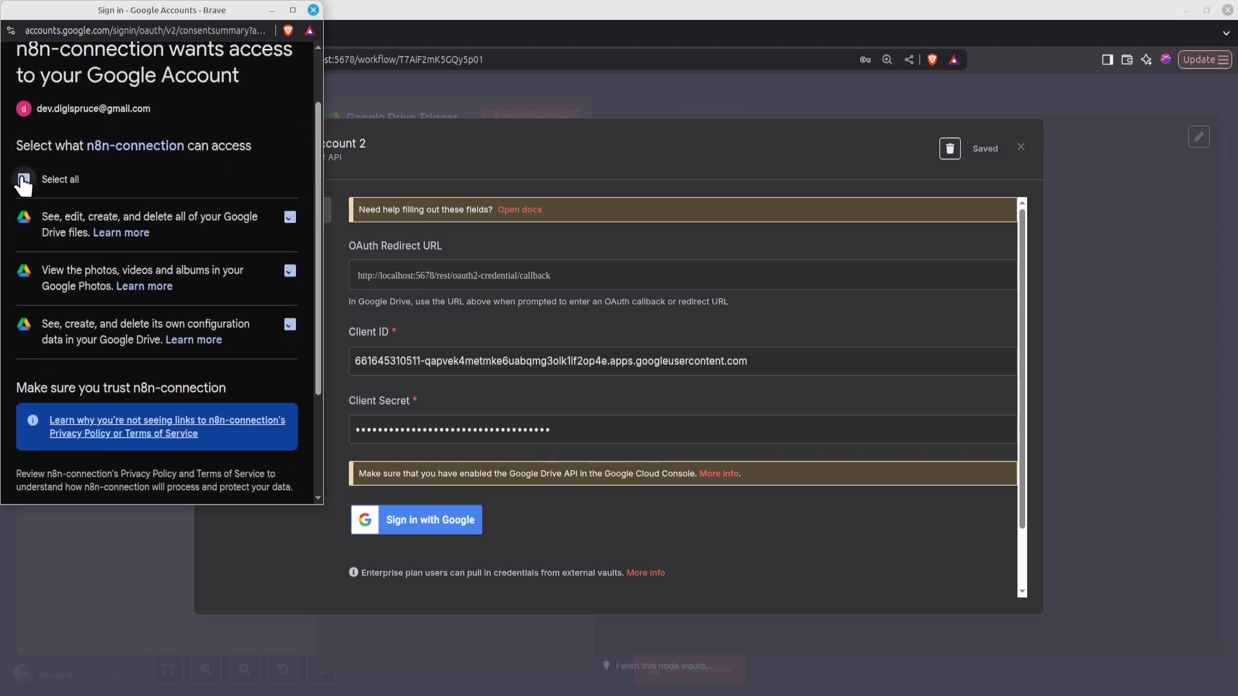
{"action": "left_click_drag", "start_coordinate": [318, 200], "coordinate": [314, 354]}
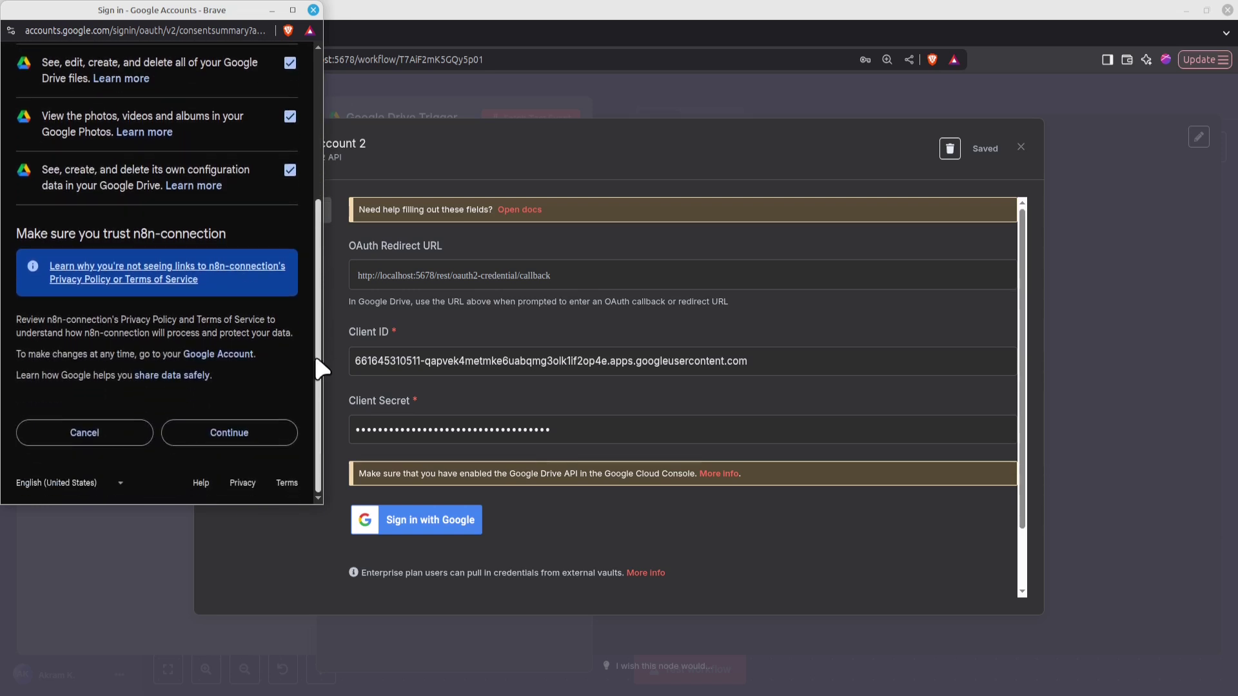
{"action": "left_click", "coordinate": [234, 428]}
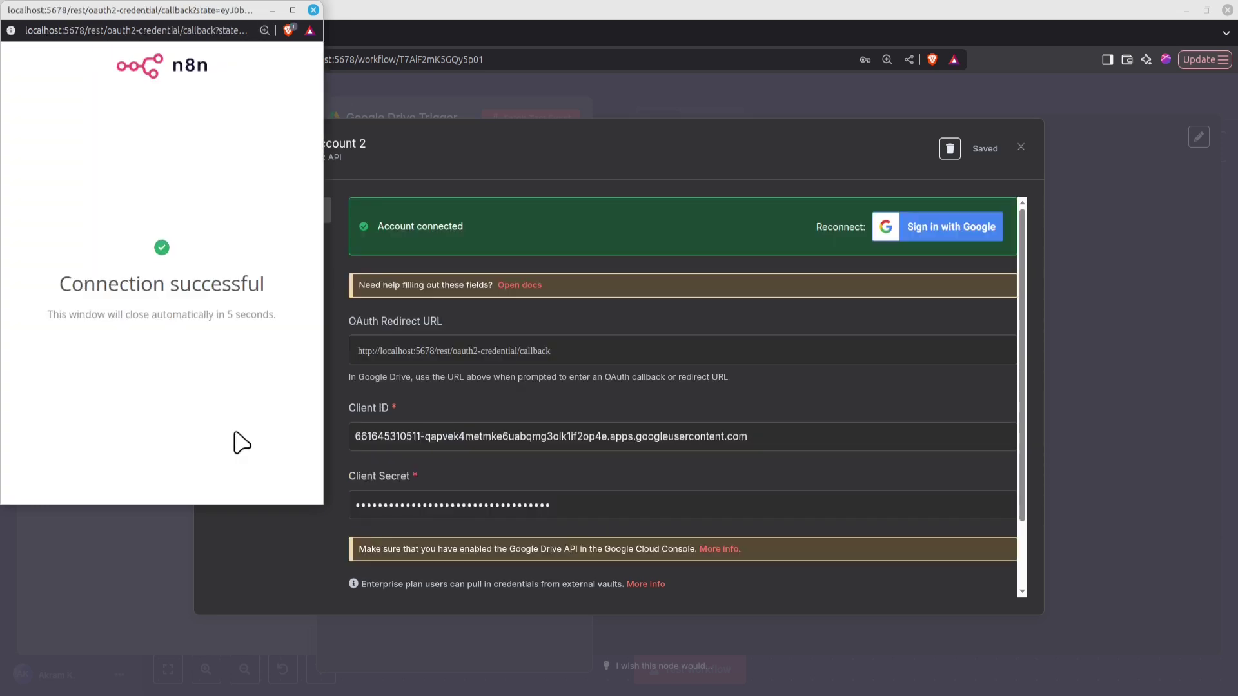
Close the success window and credential dialog, then open the trigger's Folder list
{"action": "left_click", "coordinate": [312, 10]}
{"action": "left_click", "coordinate": [618, 82]}
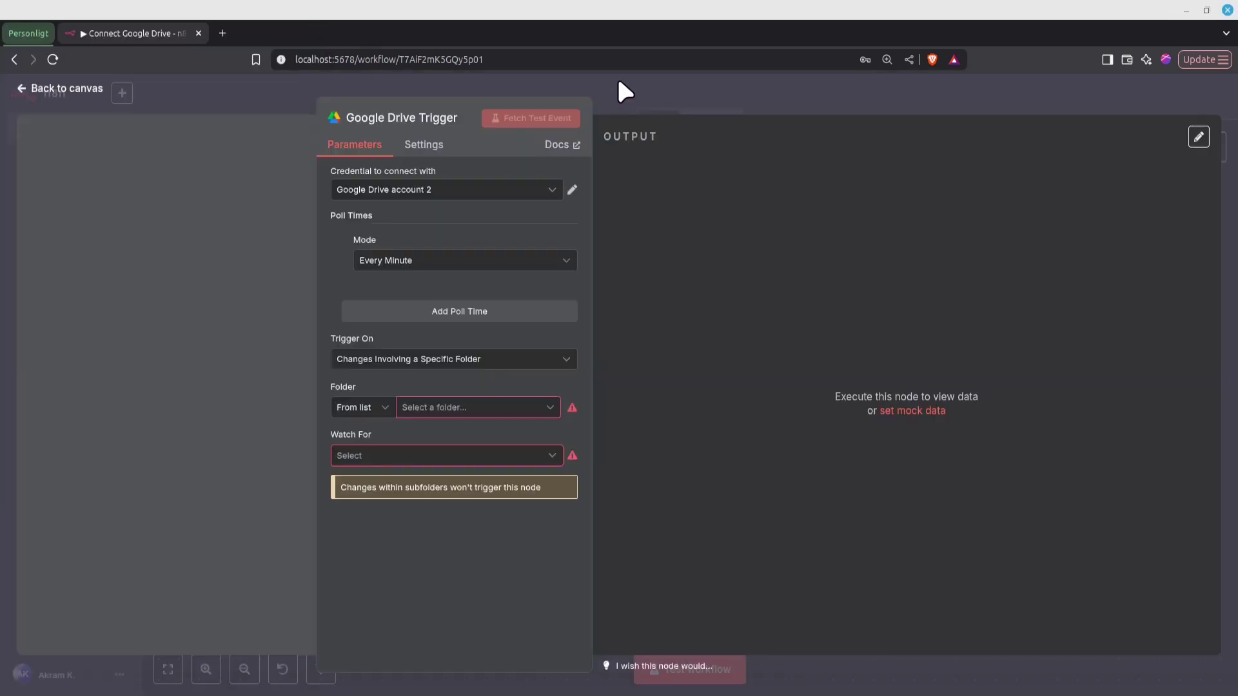
{"action": "left_click", "coordinate": [462, 412]}
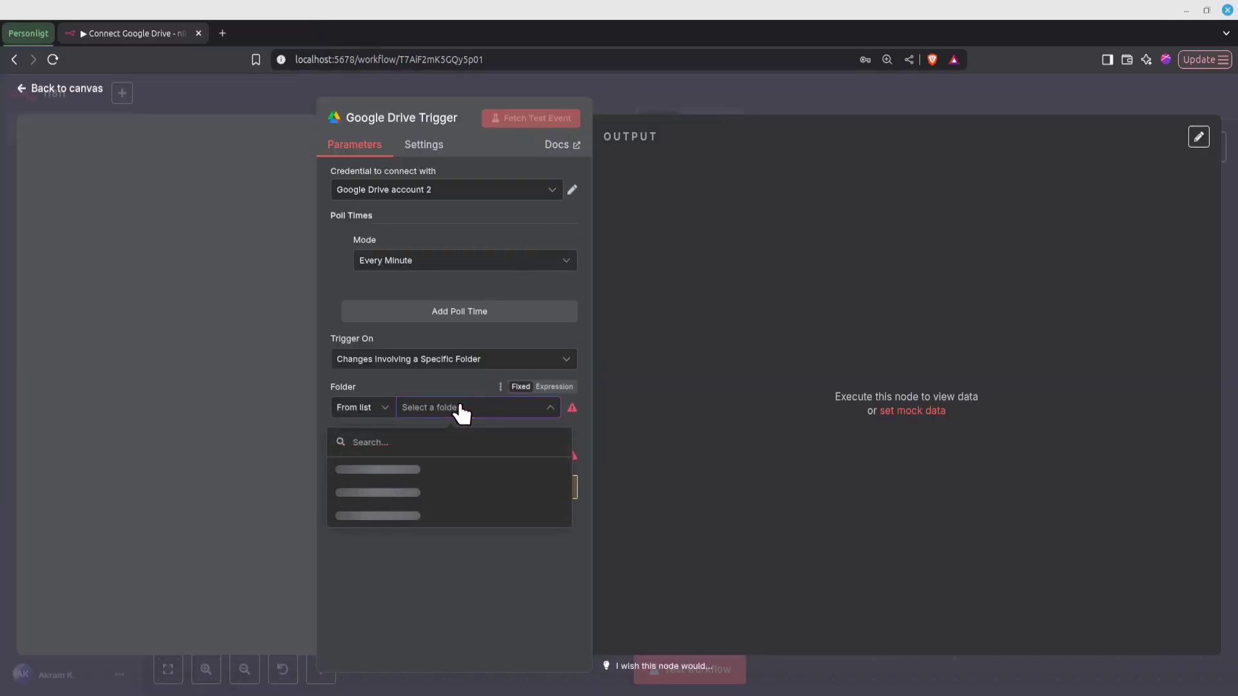